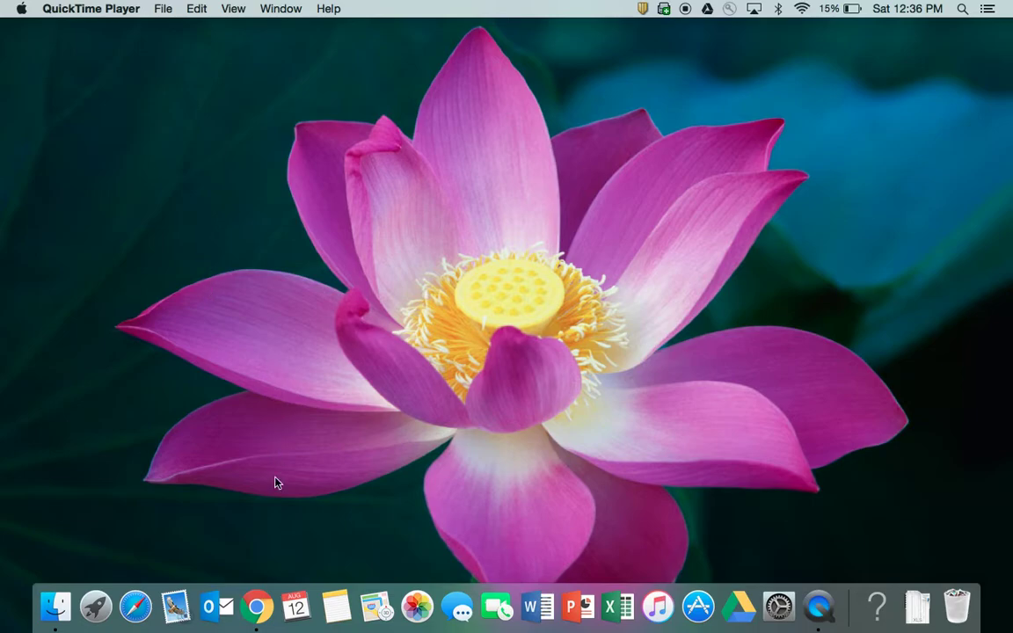
# - Launch Chrome, load tinyurl.com/choralliteraturelist, and open a new blank tab beside it
pyautogui.click(256, 607)
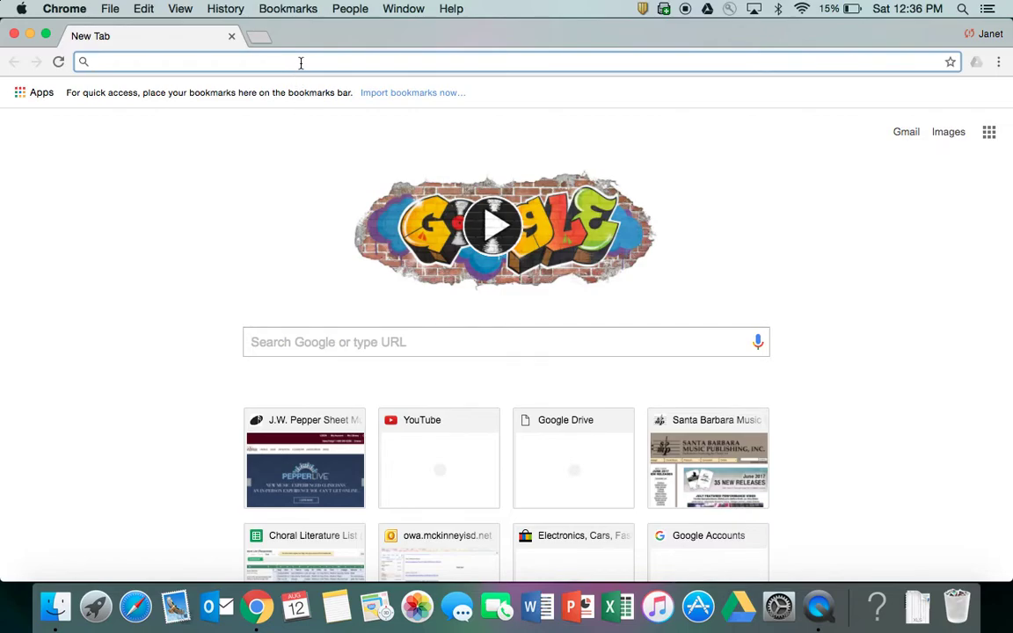
pyautogui.write('tiny')
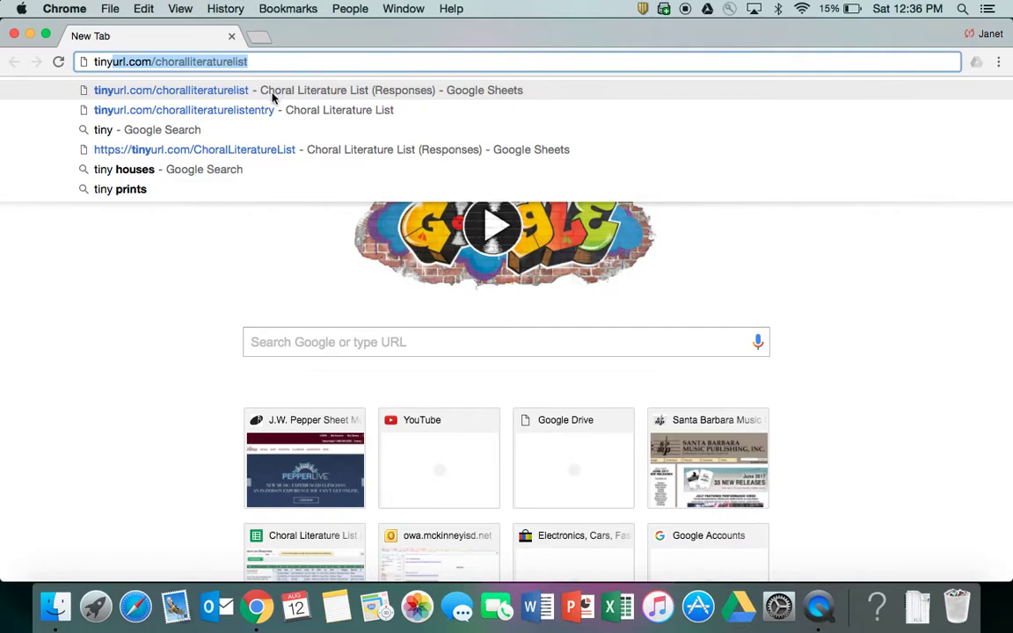
pyautogui.click(270, 60)
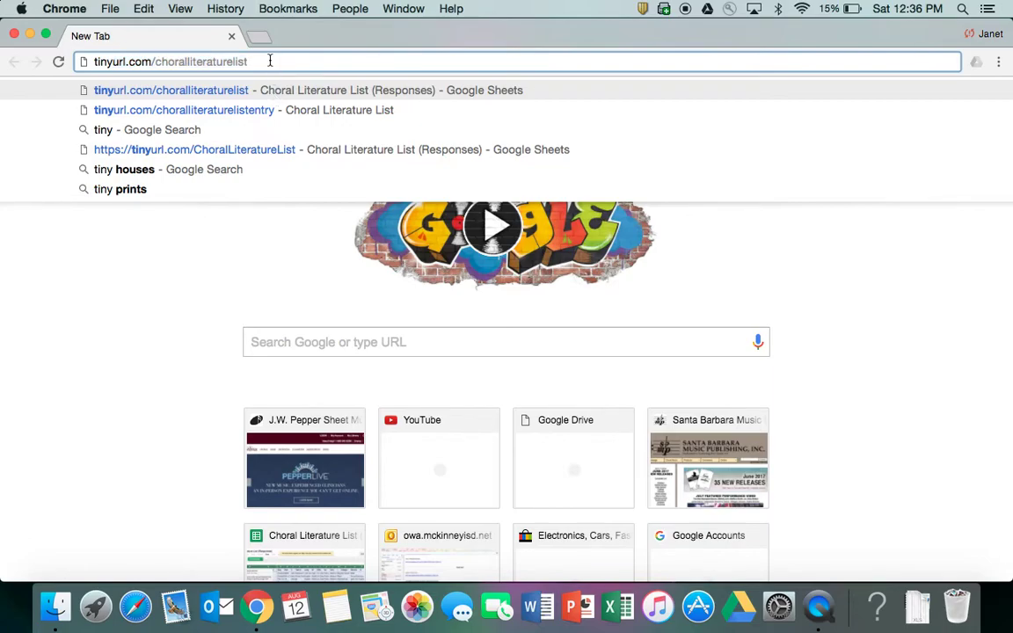
pyautogui.press('Return')
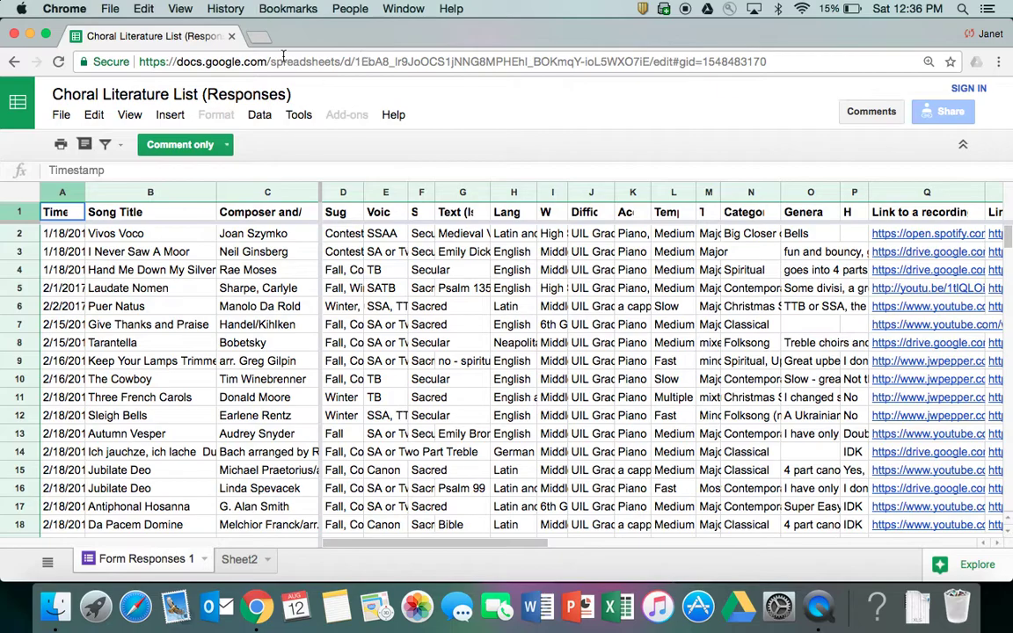
pyautogui.click(255, 37)
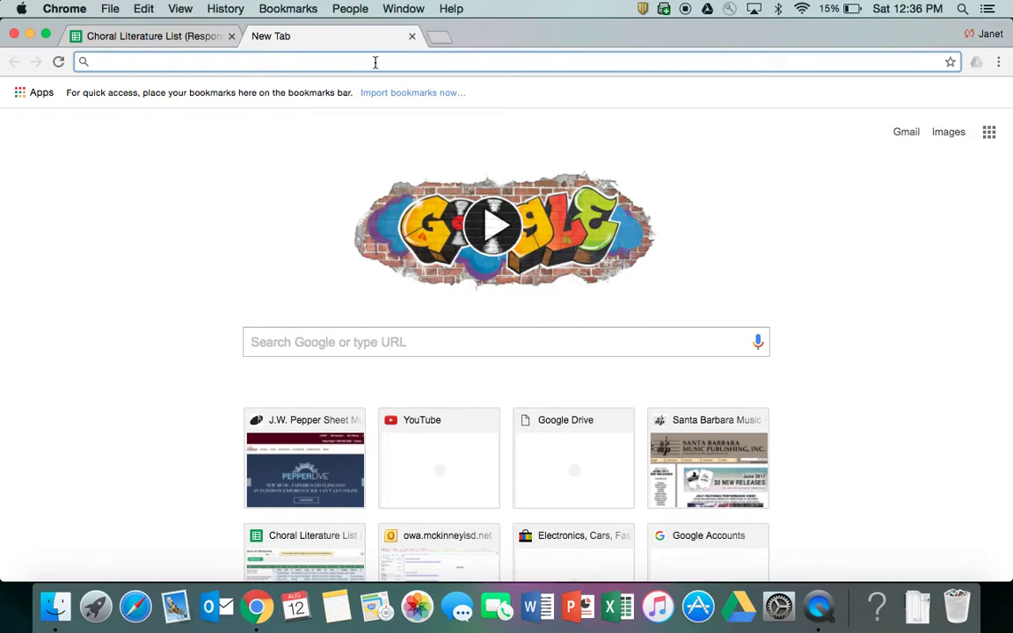
# - Go to accounts.google.com and sign in with the school account and its password
pyautogui.write('ac')
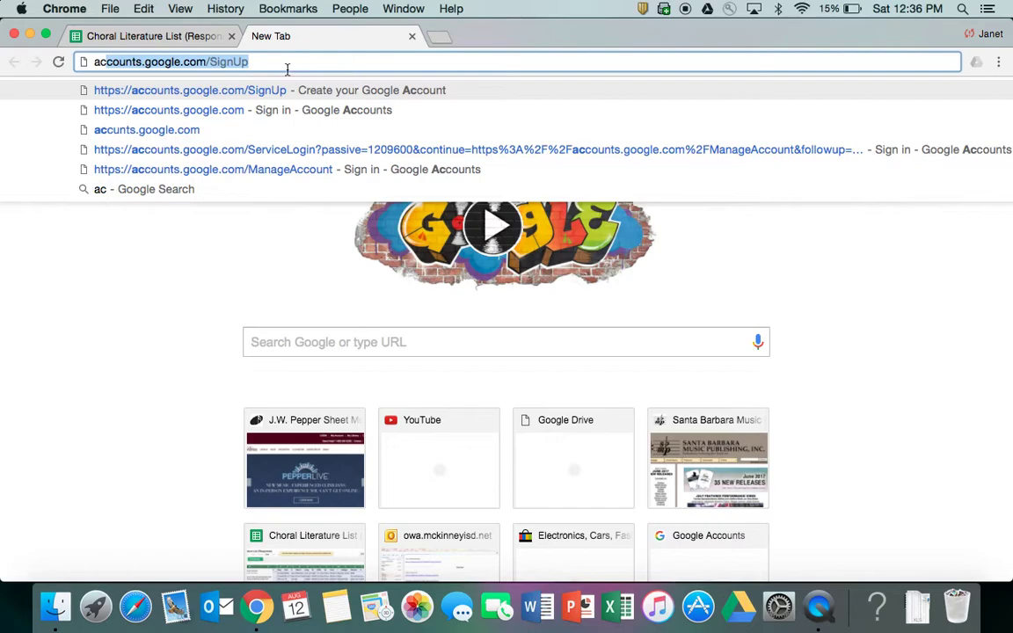
pyautogui.press('Right')
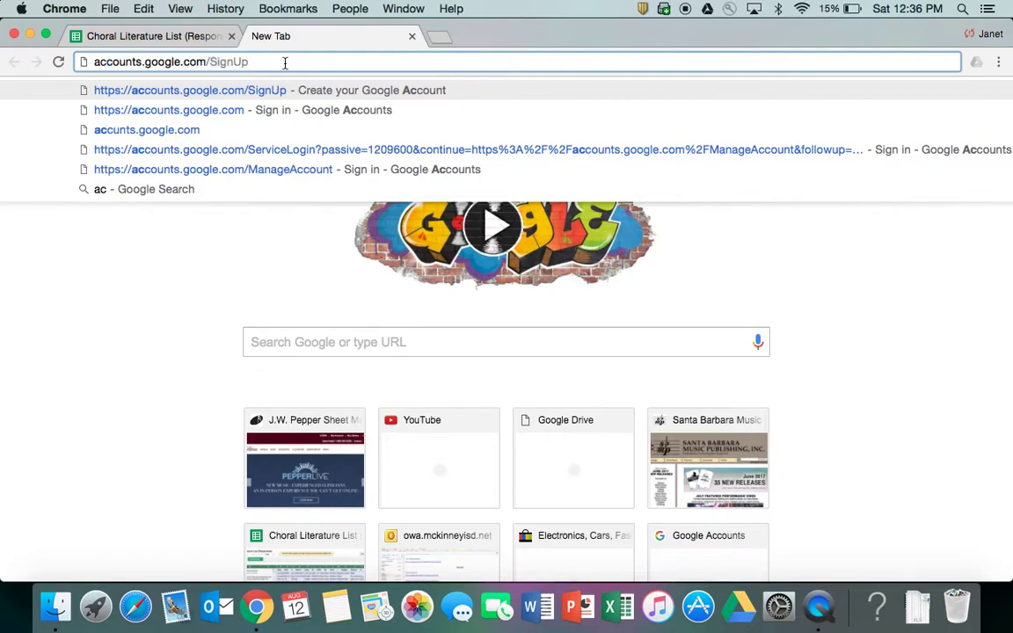
pyautogui.press('Return')
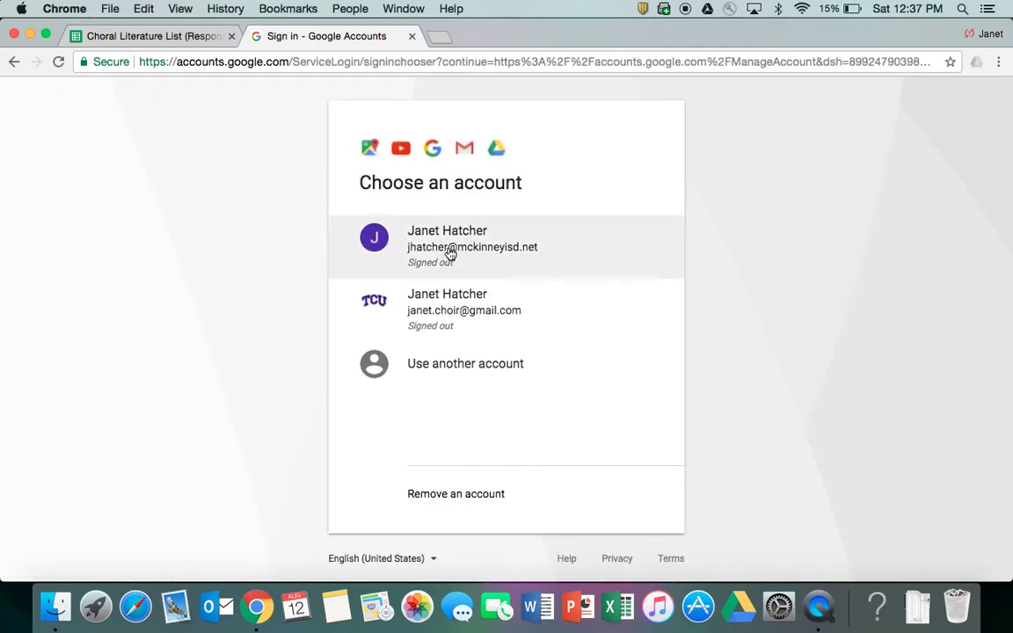
pyautogui.click(449, 253)
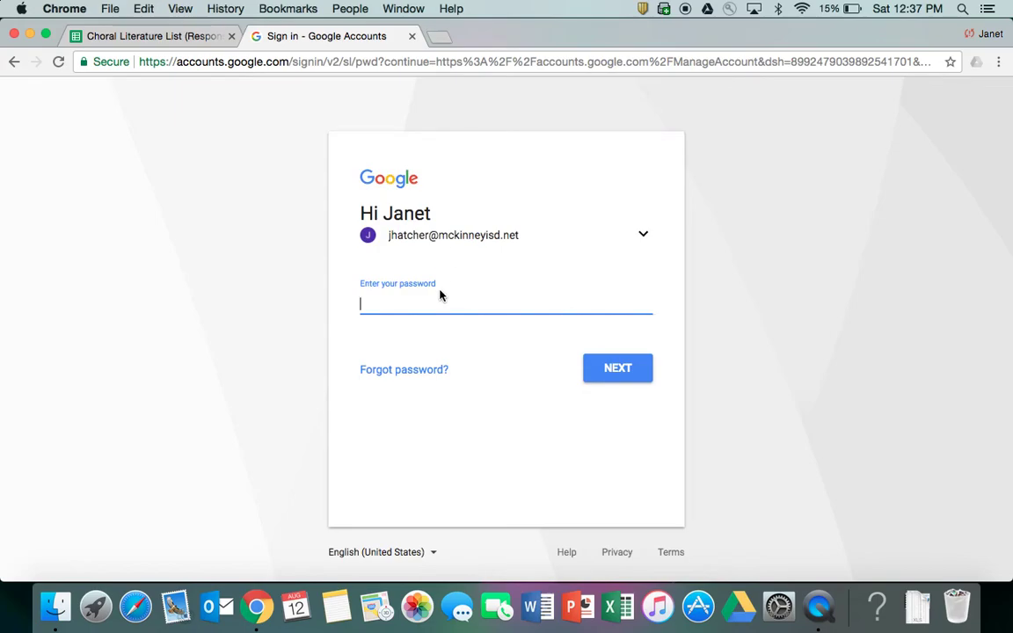
pyautogui.write('•••••••••')
pyautogui.click(615, 369)
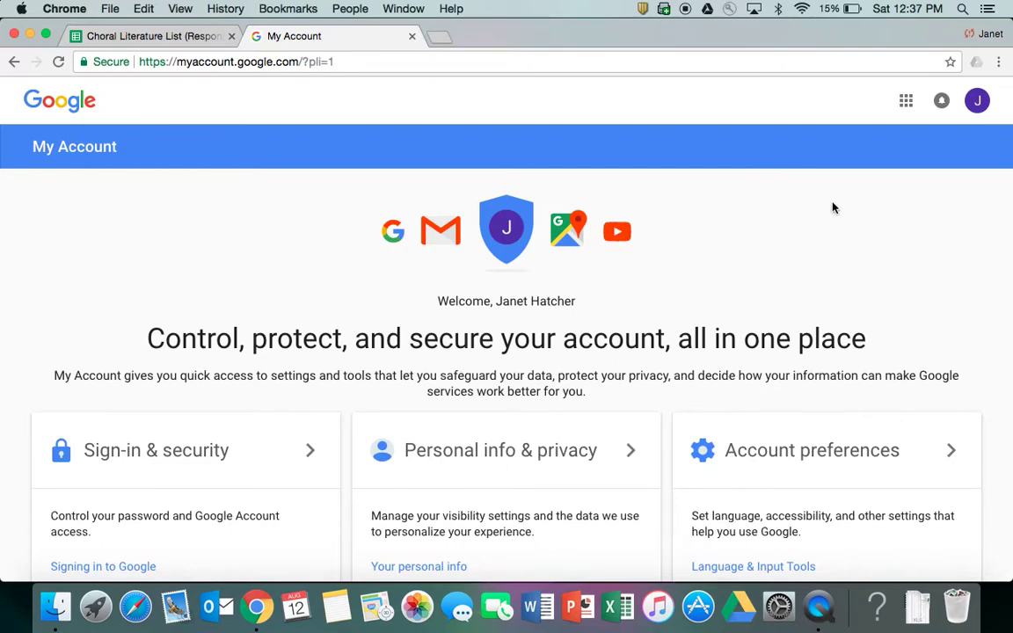
# - Create a new blank Google Sheets file from Drive, then return to the Choral Literature List
pyautogui.click(906, 103)
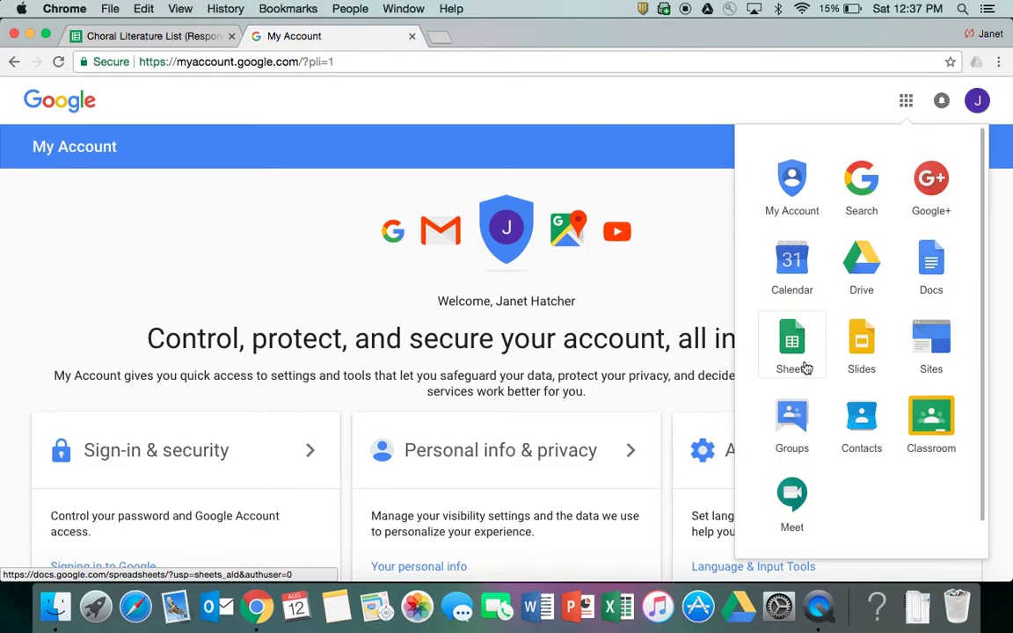
pyautogui.click(866, 269)
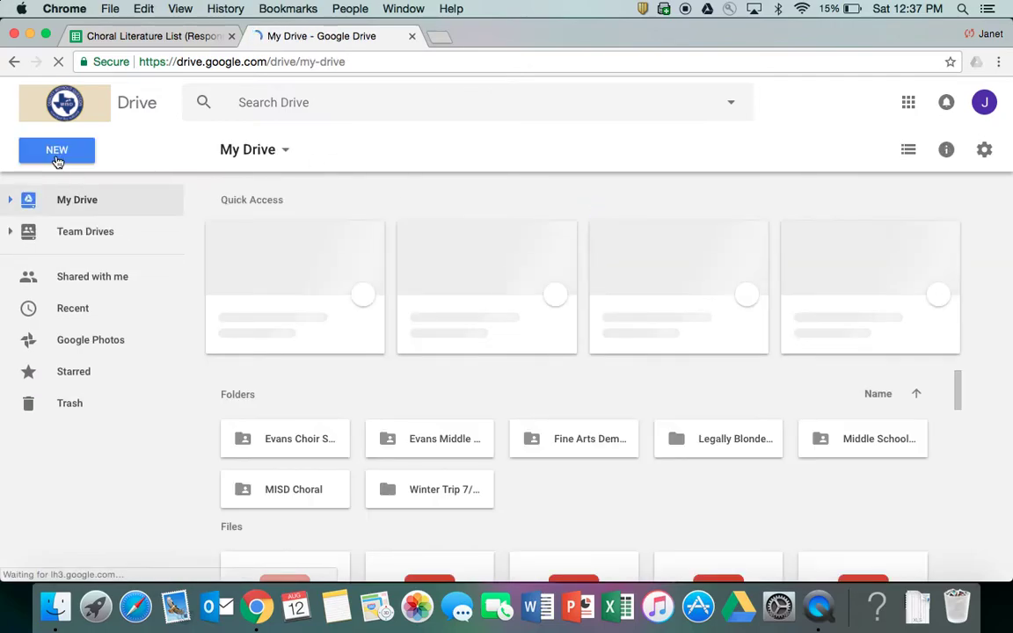
pyautogui.click(57, 159)
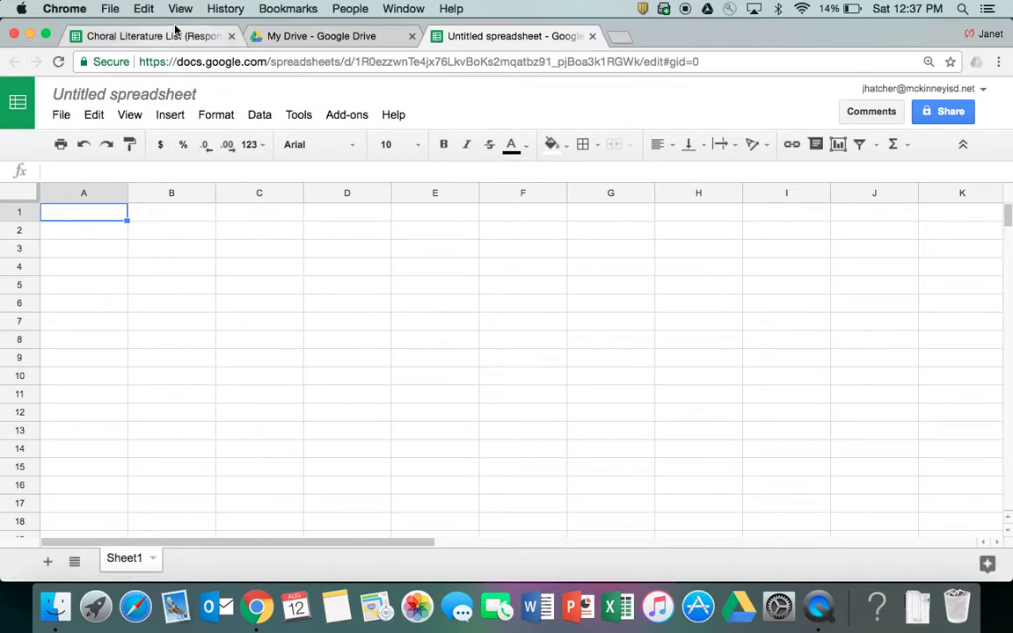
pyautogui.click(143, 41)
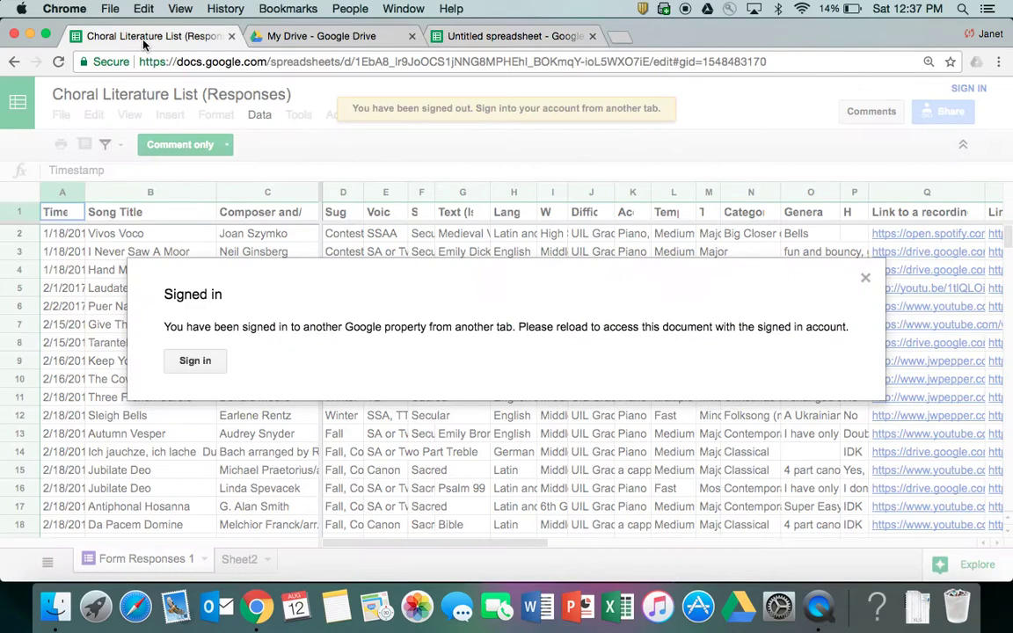
# - Sign in from the Signed in dialog to reload the Choral Literature List
pyautogui.click(196, 362)
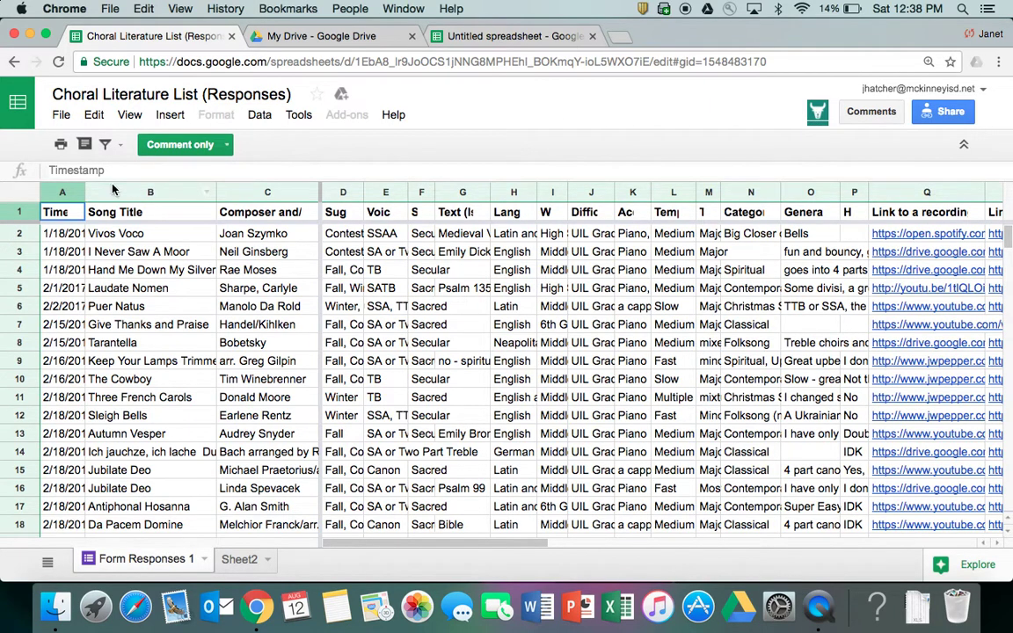
# - Copy the whole Choral Literature List and paste it into the Untitled spreadsheet at A1
pyautogui.click(21, 194)
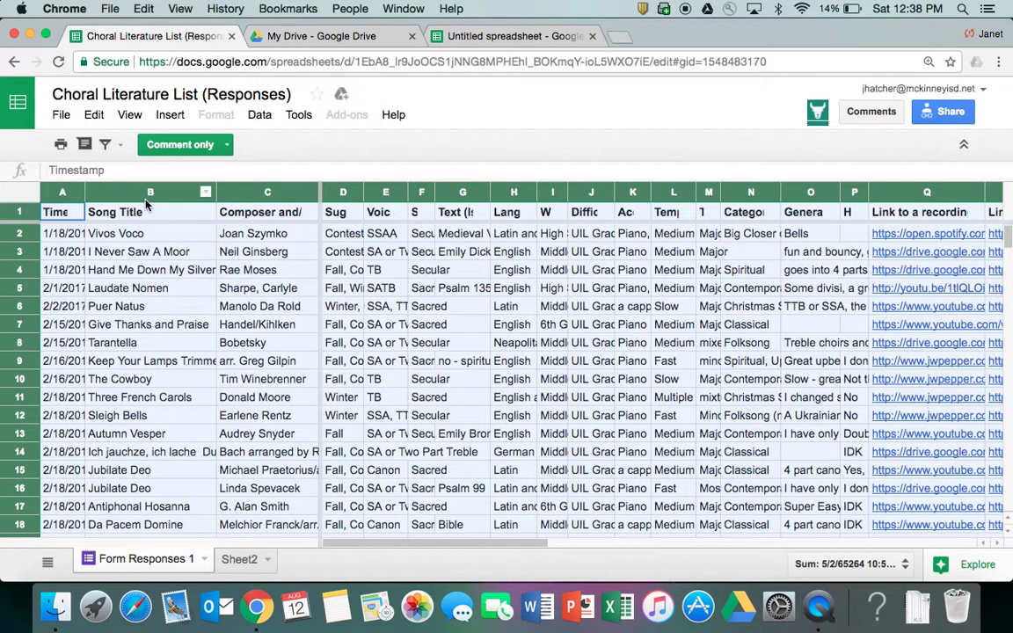
pyautogui.click(95, 115)
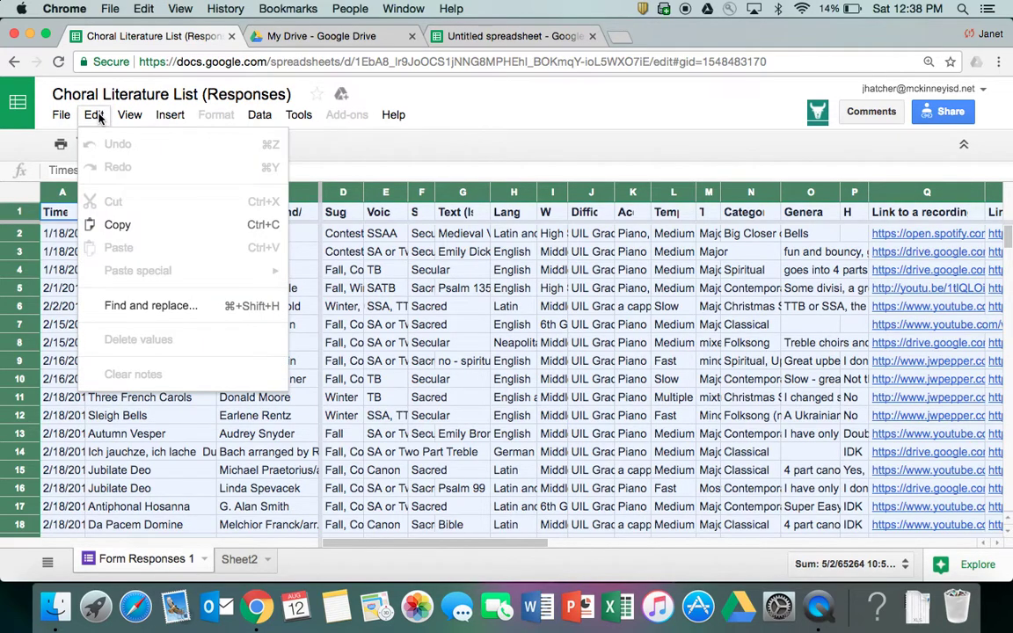
pyautogui.click(119, 227)
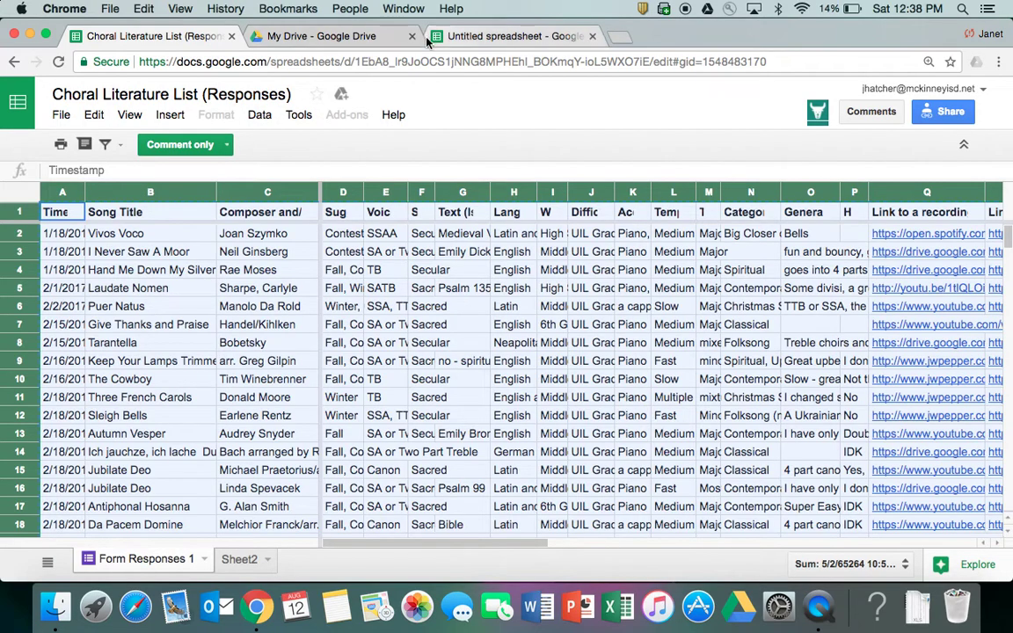
pyautogui.click(504, 39)
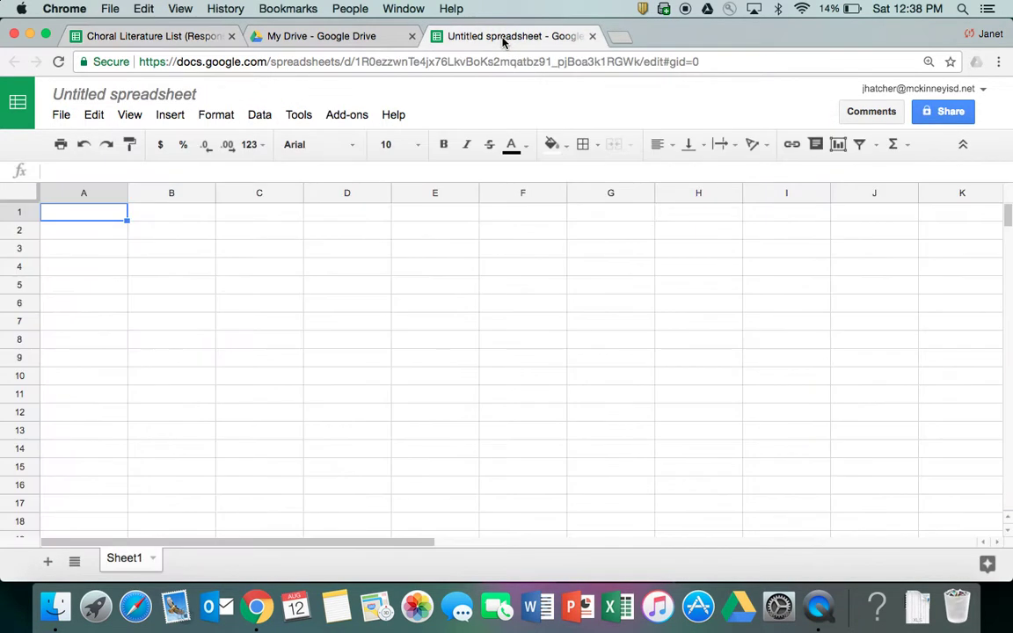
pyautogui.click(94, 115)
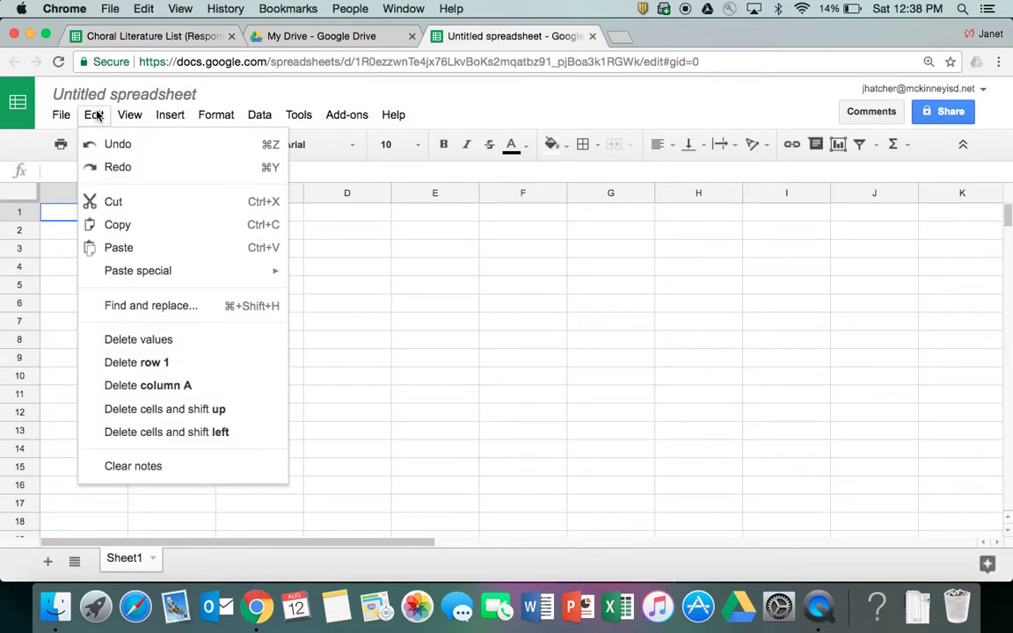
pyautogui.click(118, 248)
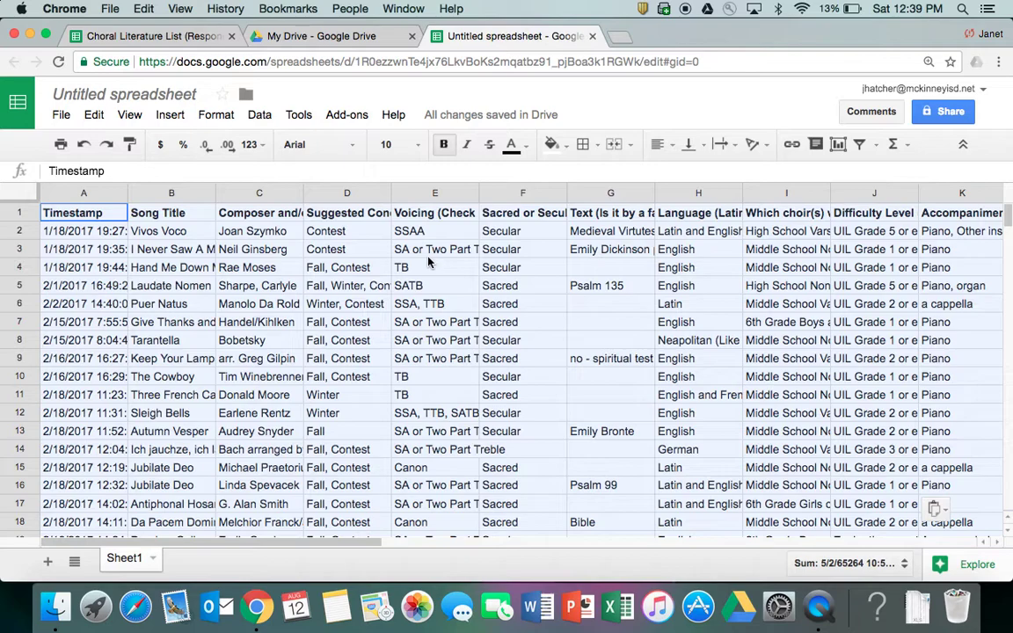
pyautogui.click(82, 193)
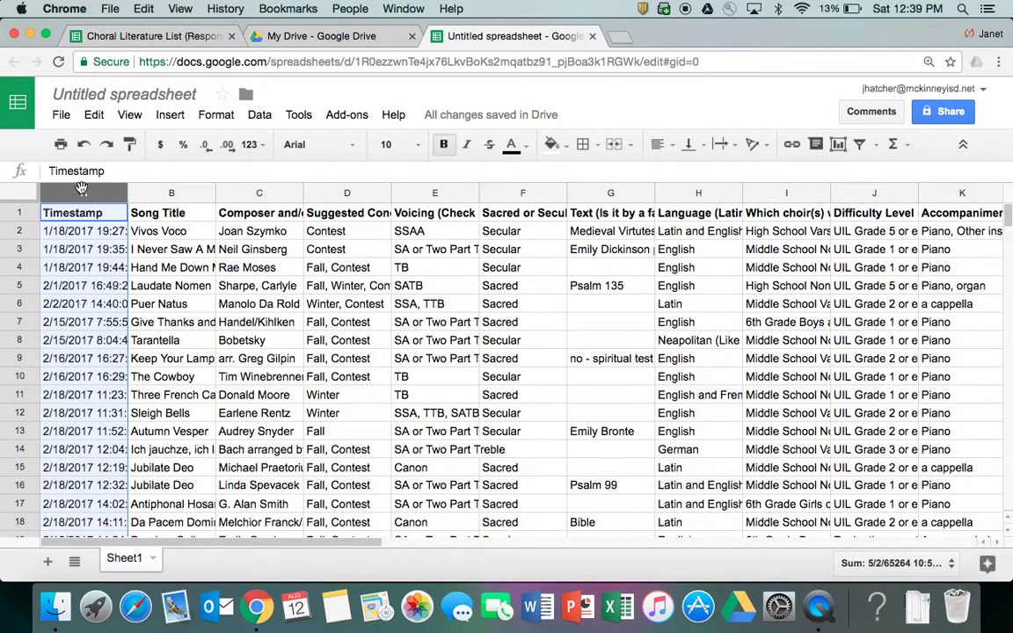
# - Delete column A (Timestamp) so Song Title moves into column A
pyautogui.click(94, 116)
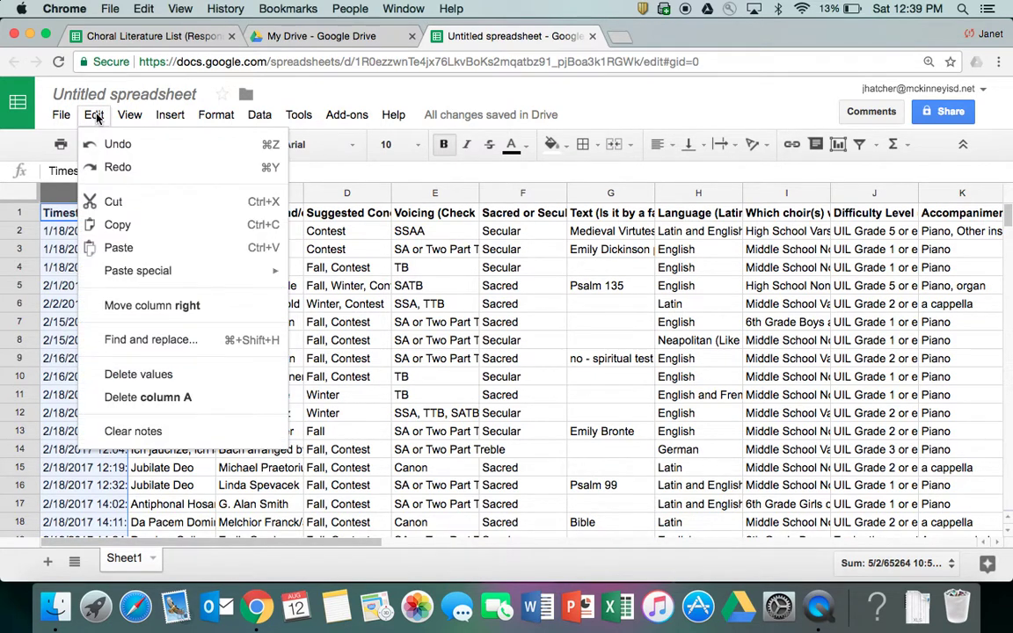
pyautogui.click(155, 400)
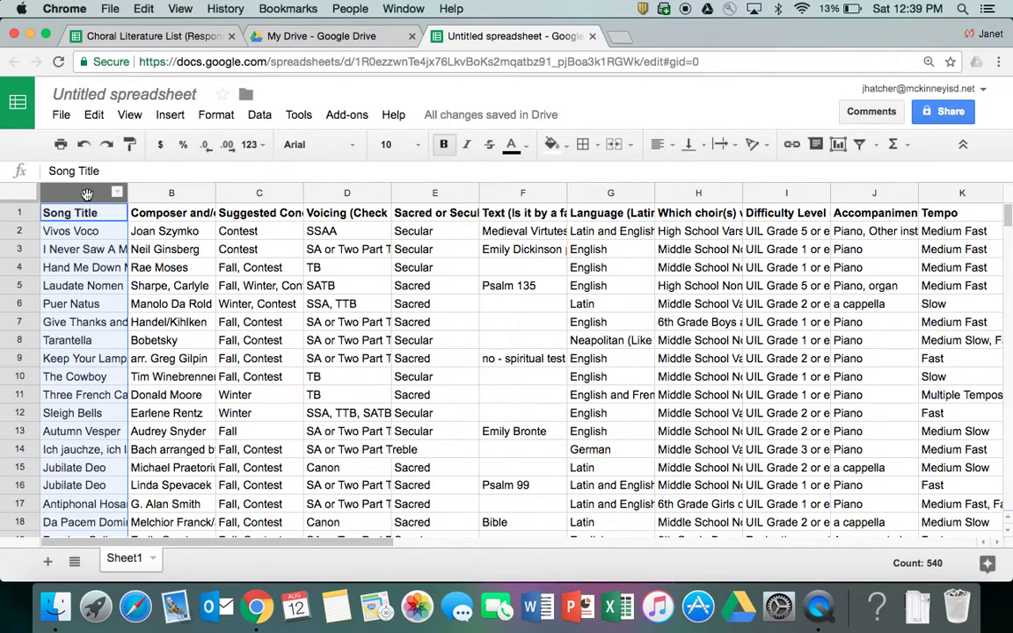
pyautogui.moveTo(81, 192)
pyautogui.mouseDown()
pyautogui.moveTo(112, 193)
pyautogui.moveTo(81, 195)
pyautogui.mouseUp()
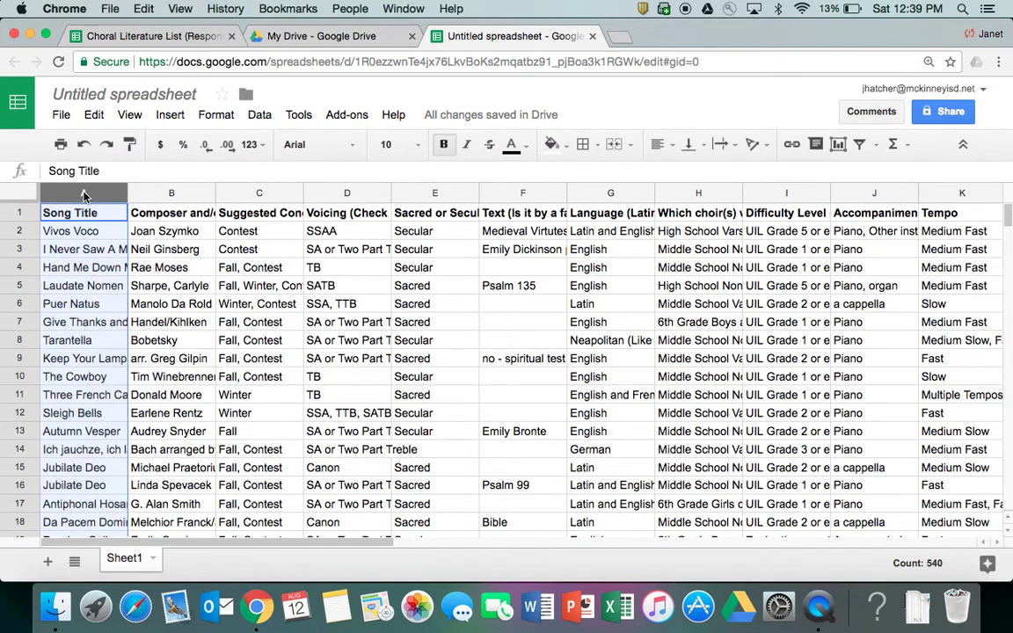
# - Freeze the header row (1 row)
pyautogui.click(21, 213)
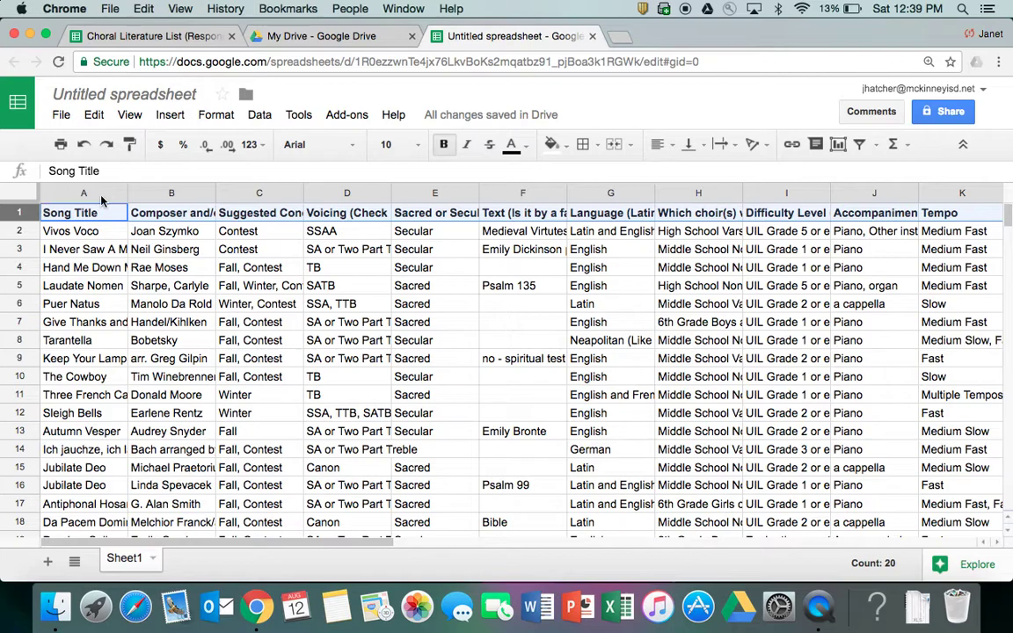
pyautogui.click(132, 121)
pyautogui.moveTo(139, 140)
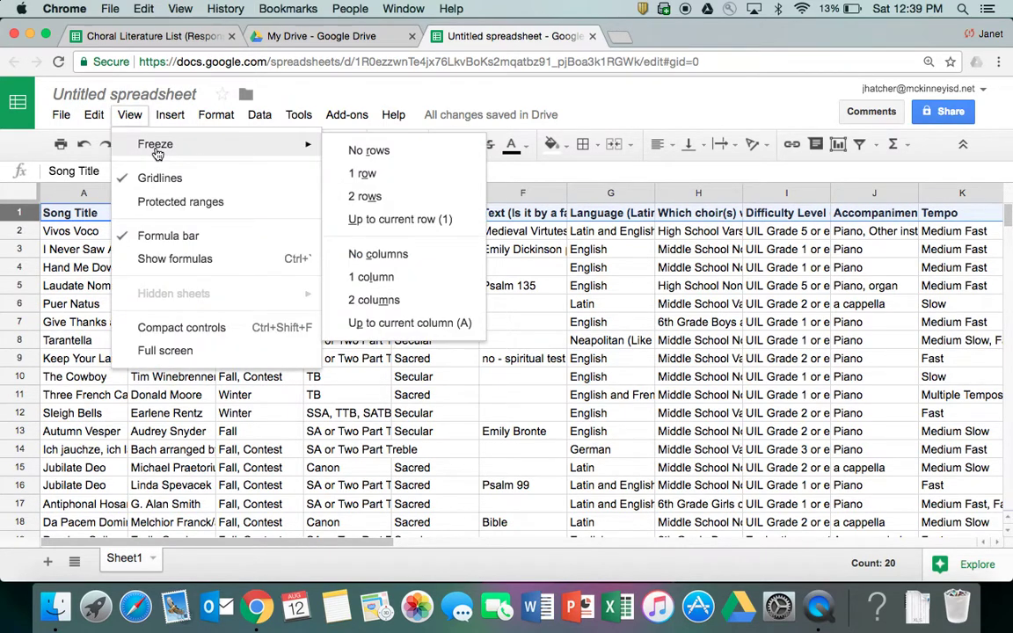
pyautogui.click(356, 173)
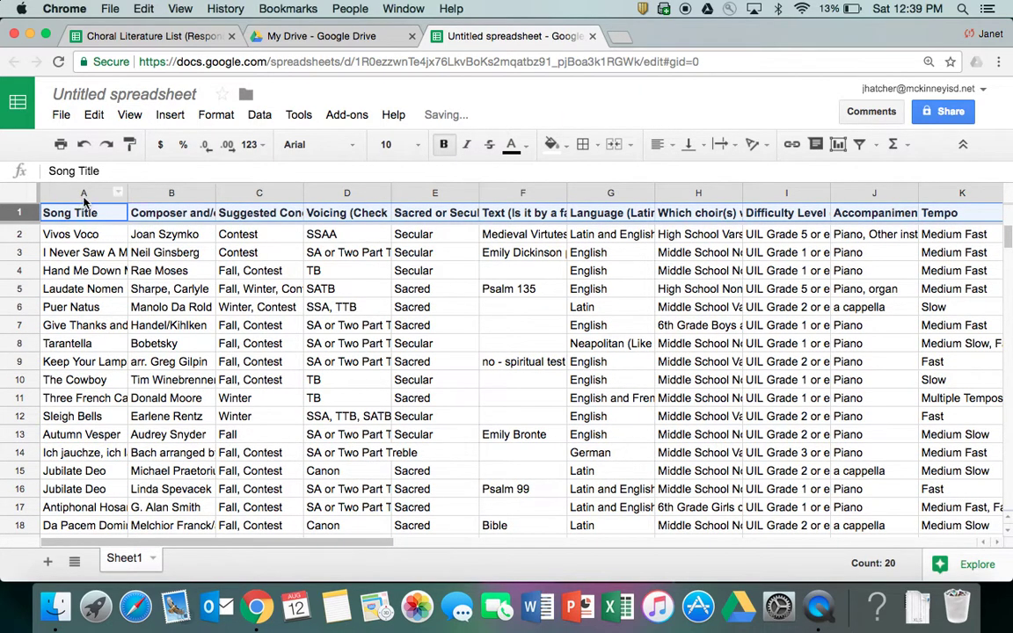
# - Freeze the first two columns, Song Title and Composer
pyautogui.moveTo(77, 193); pyautogui.dragTo(159, 189)
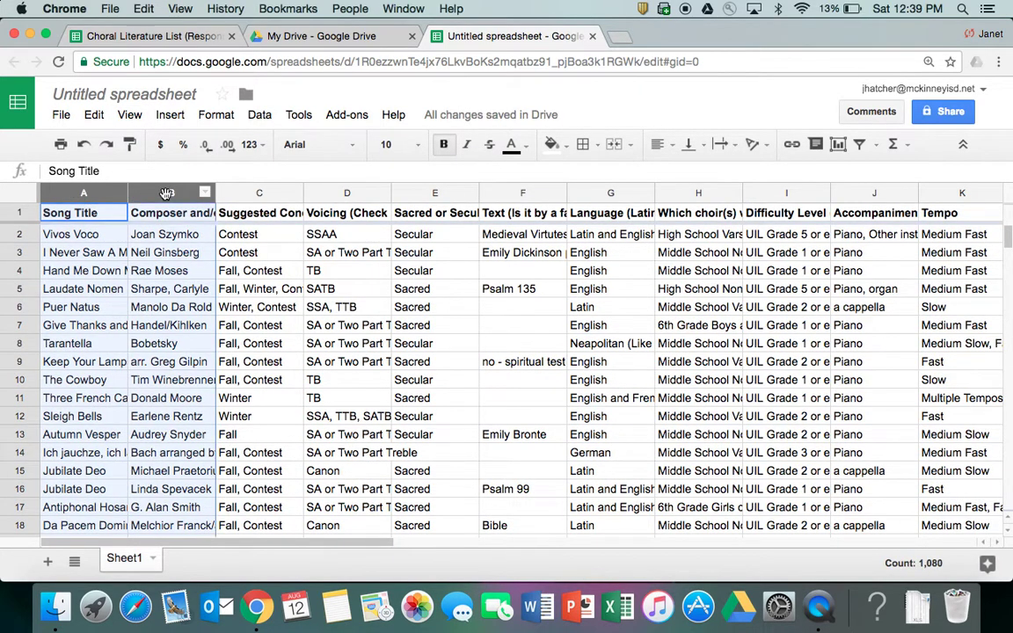
pyautogui.click(129, 114)
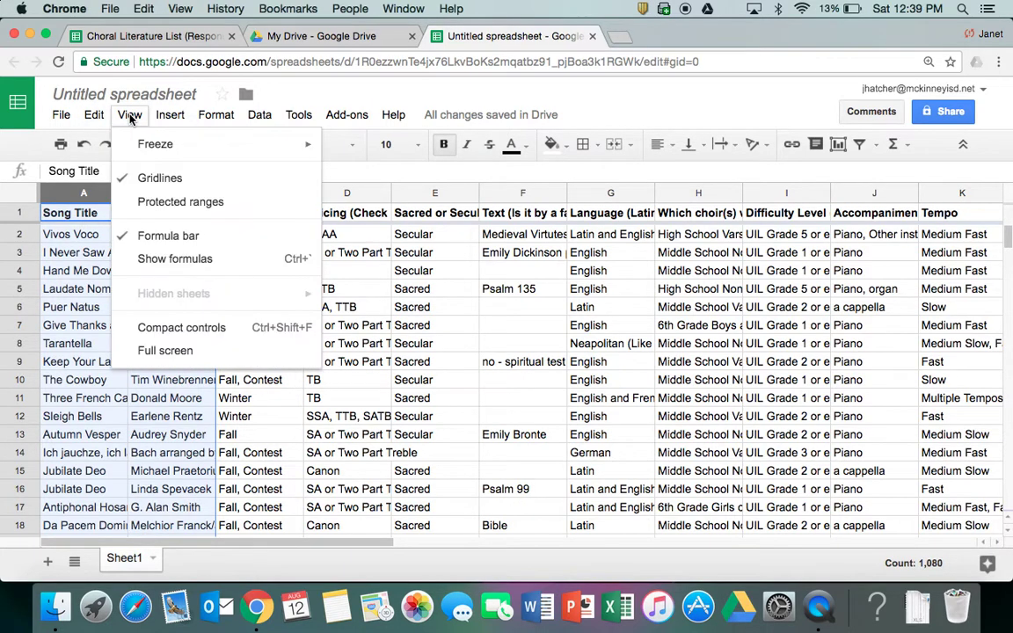
pyautogui.moveTo(176, 145)
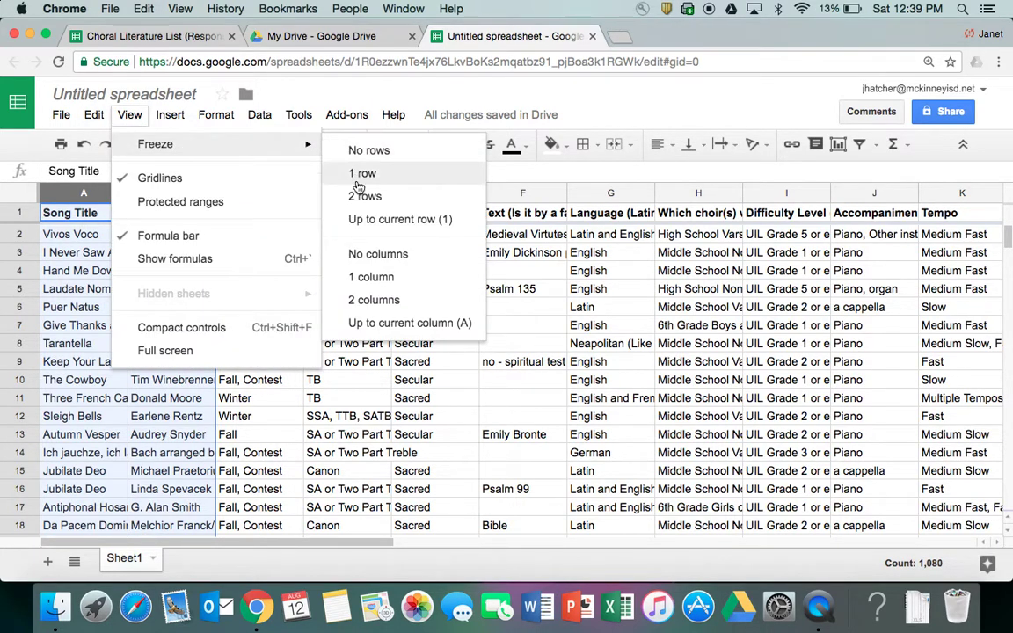
pyautogui.click(375, 300)
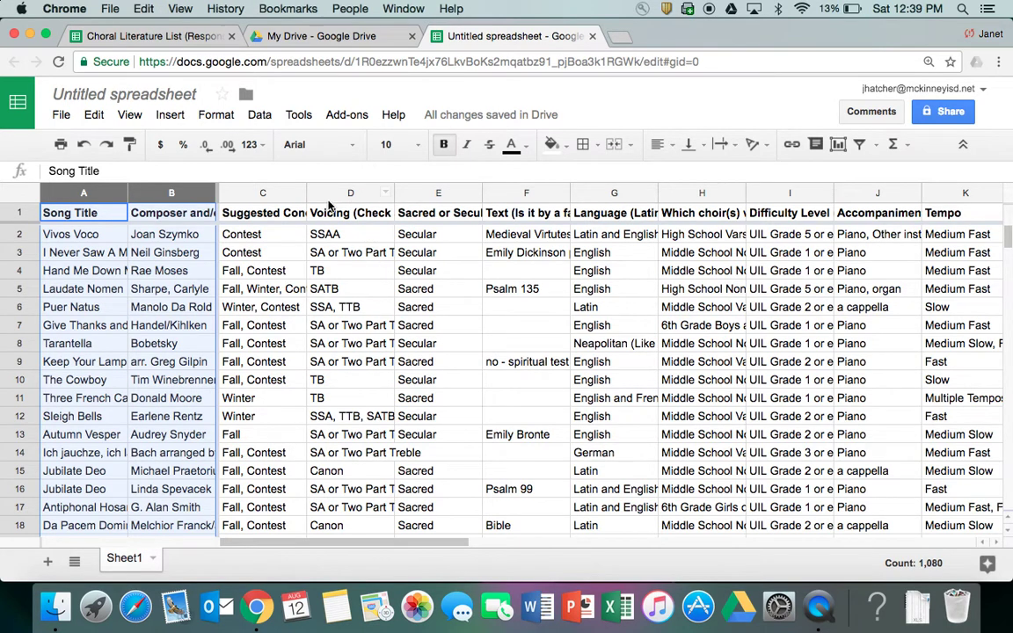
pyautogui.click(285, 234)
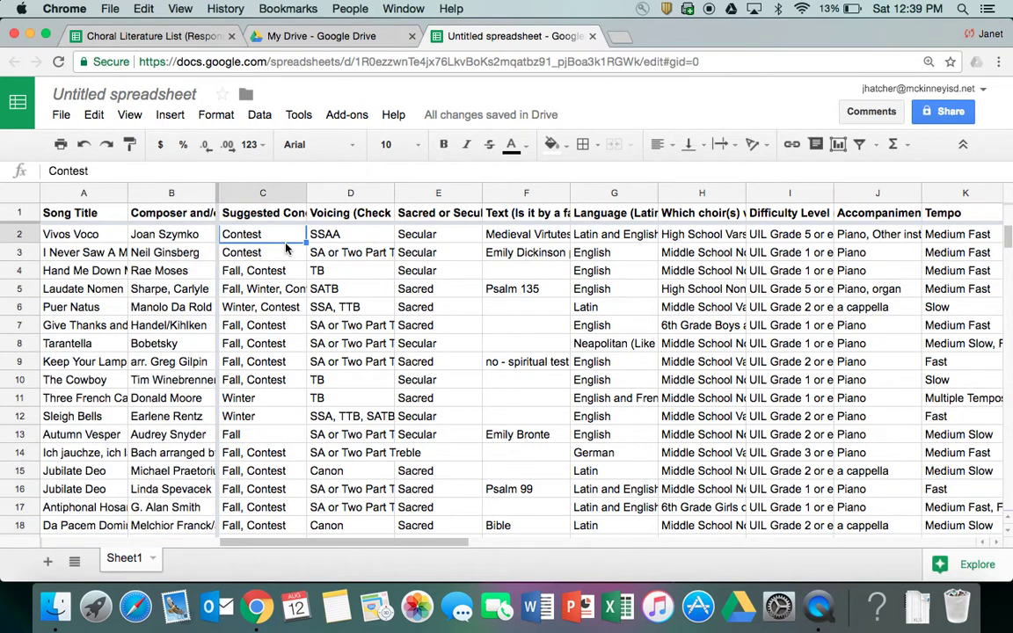
pyautogui.press('Right')
pyautogui.press('Right')
pyautogui.press('Right')
pyautogui.press('Right')
pyautogui.press('Right')
pyautogui.press('Right')
pyautogui.press('Right')
pyautogui.press('Right')
pyautogui.press('Right')
pyautogui.press('Right')
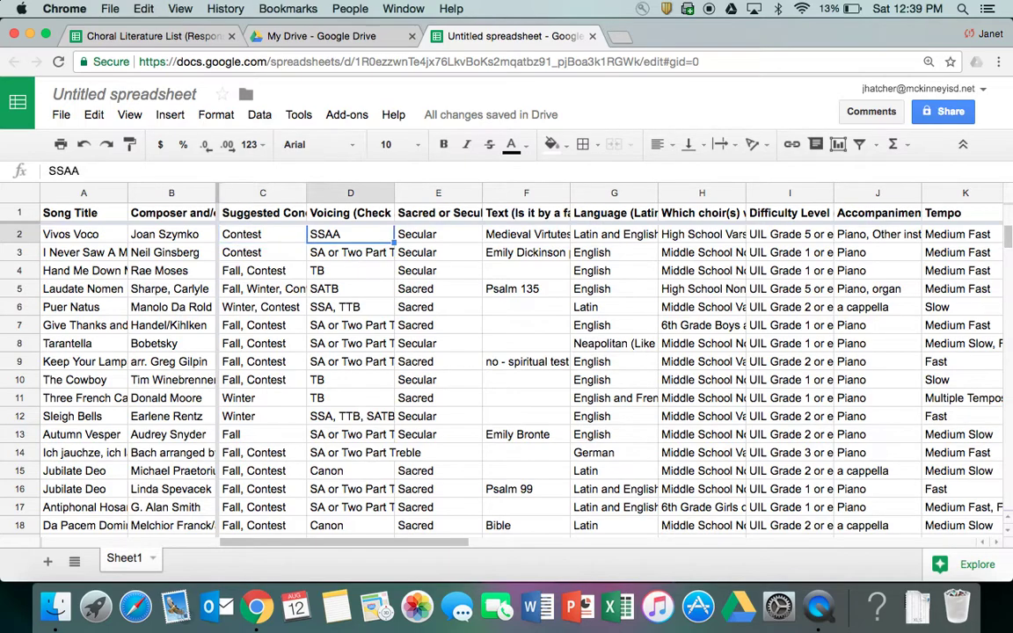
pyautogui.press('Right')
pyautogui.press('Right')
pyautogui.press('Right')
pyautogui.press('Right')
pyautogui.press('Right')
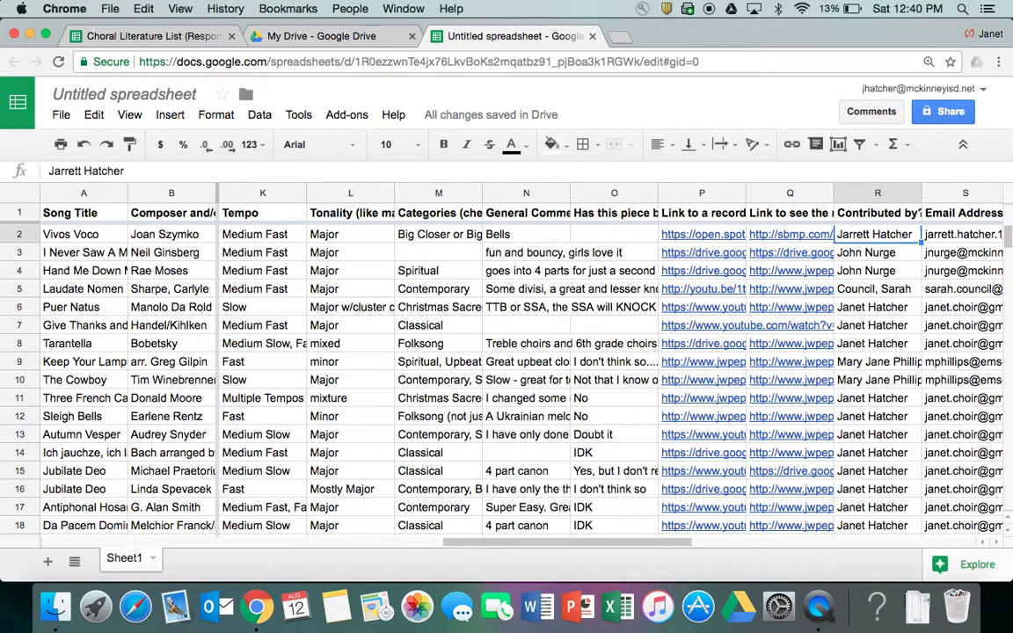
pyautogui.press('Down')
pyautogui.press('Left')
pyautogui.press('Left')
pyautogui.press('Left')
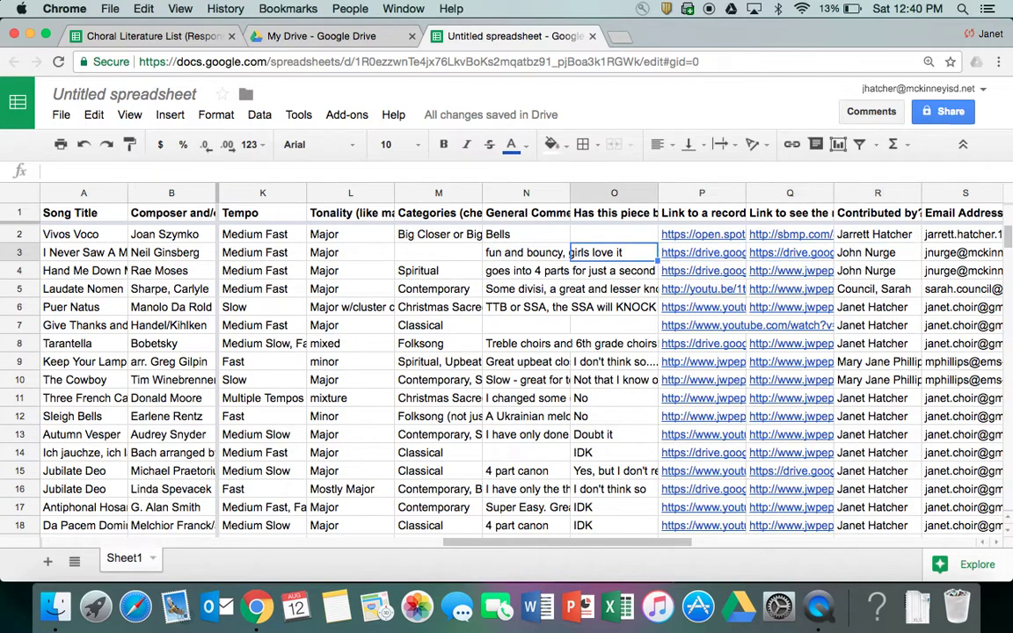
pyautogui.press('Left')
pyautogui.press('Left')
pyautogui.press('Left')
pyautogui.press('Left')
pyautogui.press('Left')
pyautogui.press('Left')
pyautogui.press('Left')
pyautogui.press('Left')
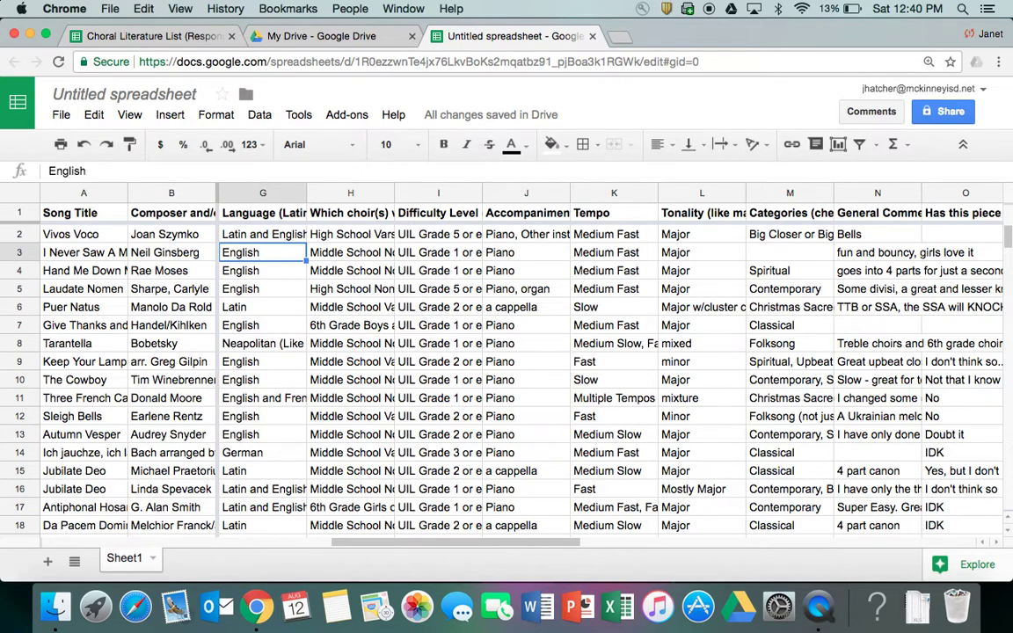
pyautogui.click(361, 236)
pyautogui.click(363, 218)
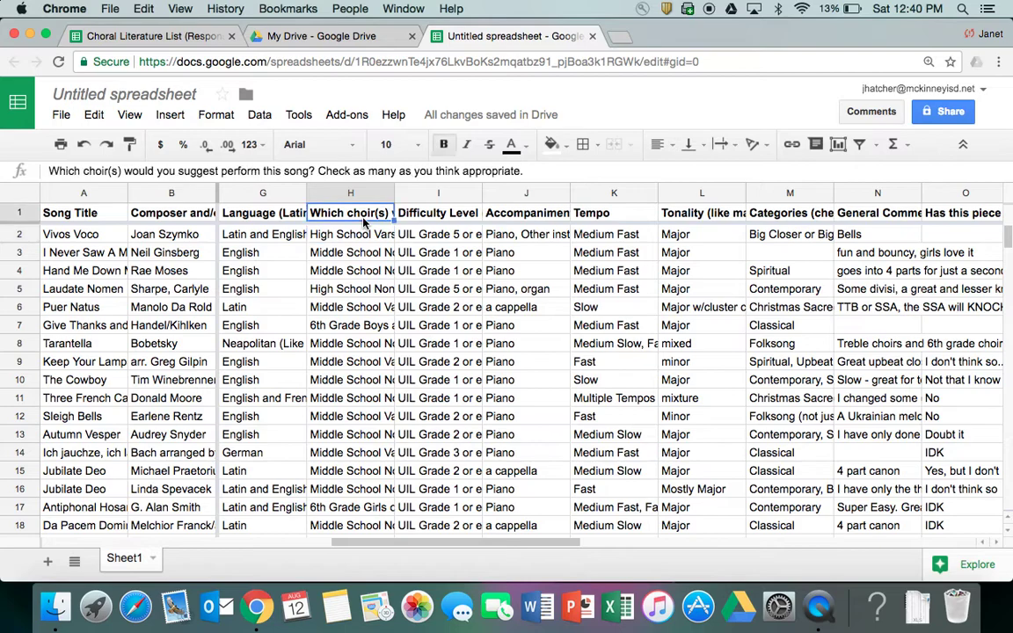
# - Add filter buttons across the header row and open the Voicing column's filter options
pyautogui.click(261, 117)
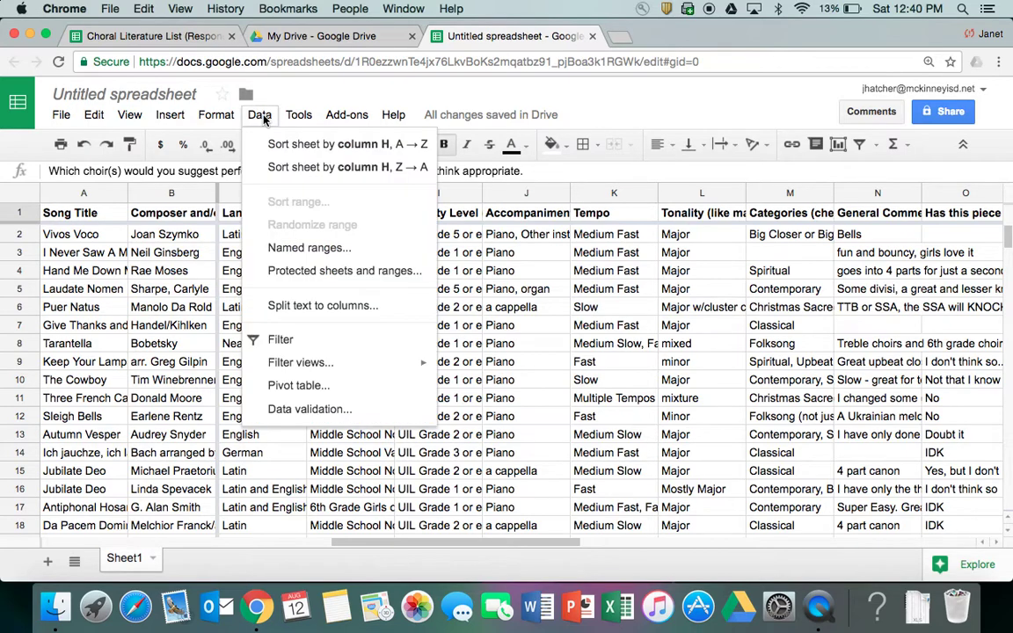
pyautogui.click(278, 340)
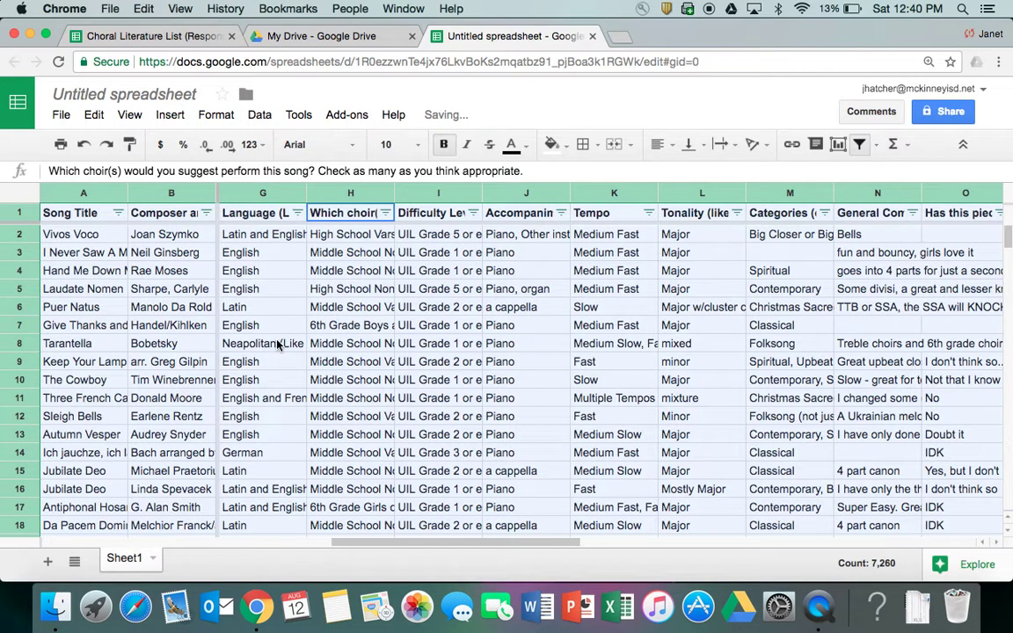
pyautogui.click(255, 307)
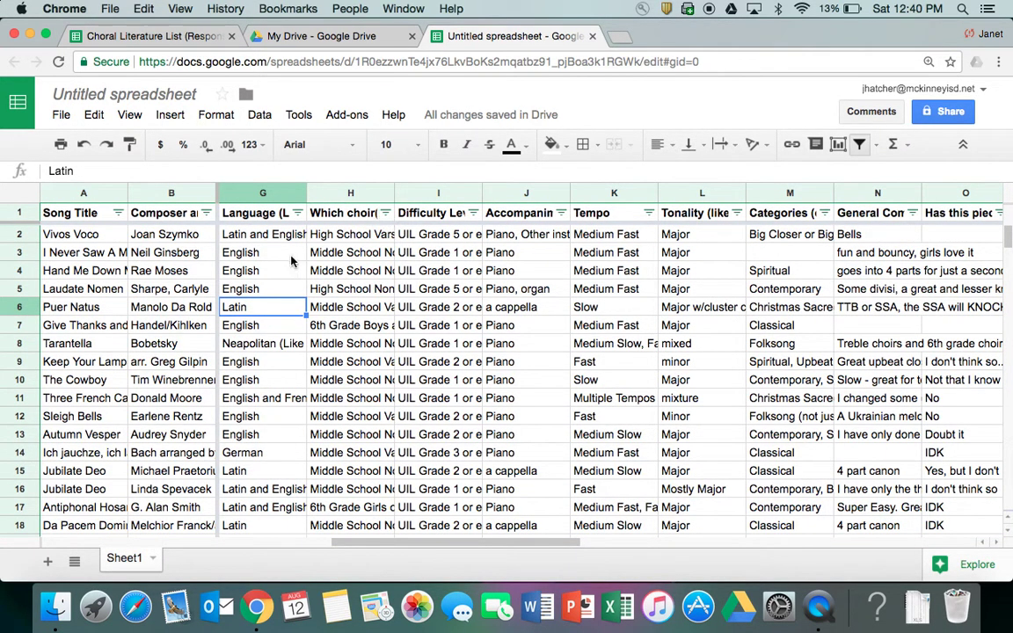
pyautogui.press('Left')
pyautogui.press('Left')
pyautogui.press('Left')
pyautogui.press('Left')
pyautogui.press('Left')
pyautogui.press('Left')
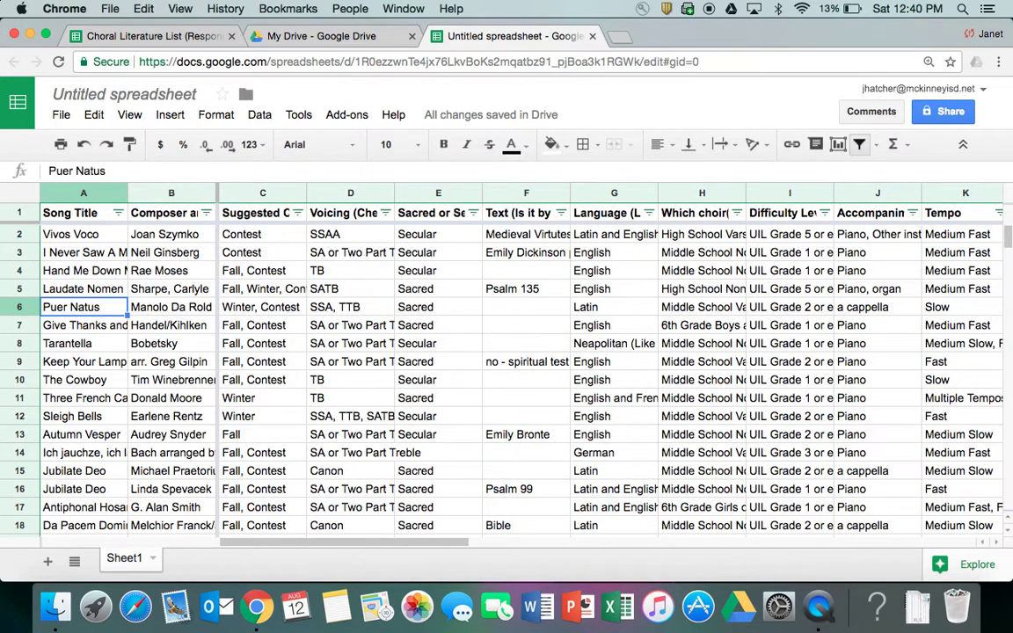
pyautogui.press('Right')
pyautogui.press('Right')
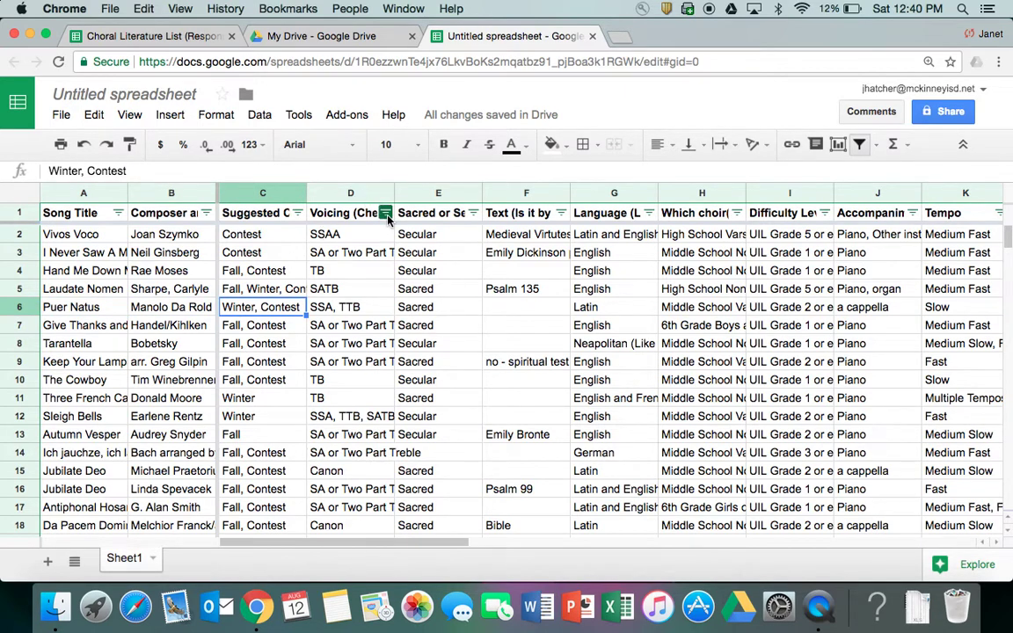
pyautogui.click(386, 213)
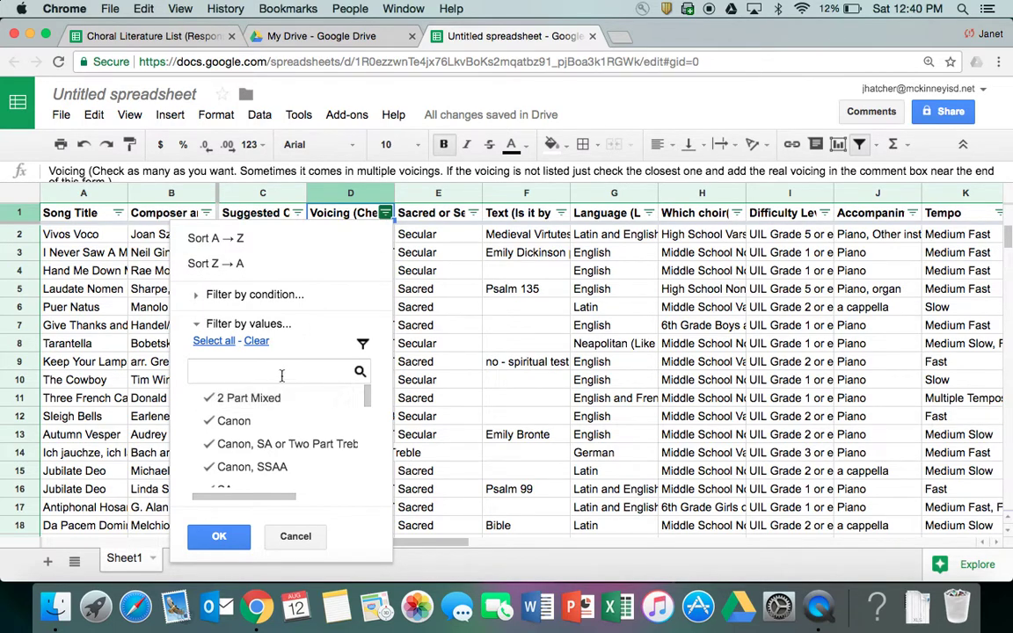
# - Clear the Voicing filter, search 'ssa', and check the SA/Two Part Treble, SATB/SSAB and SSA values
pyautogui.click(256, 342)
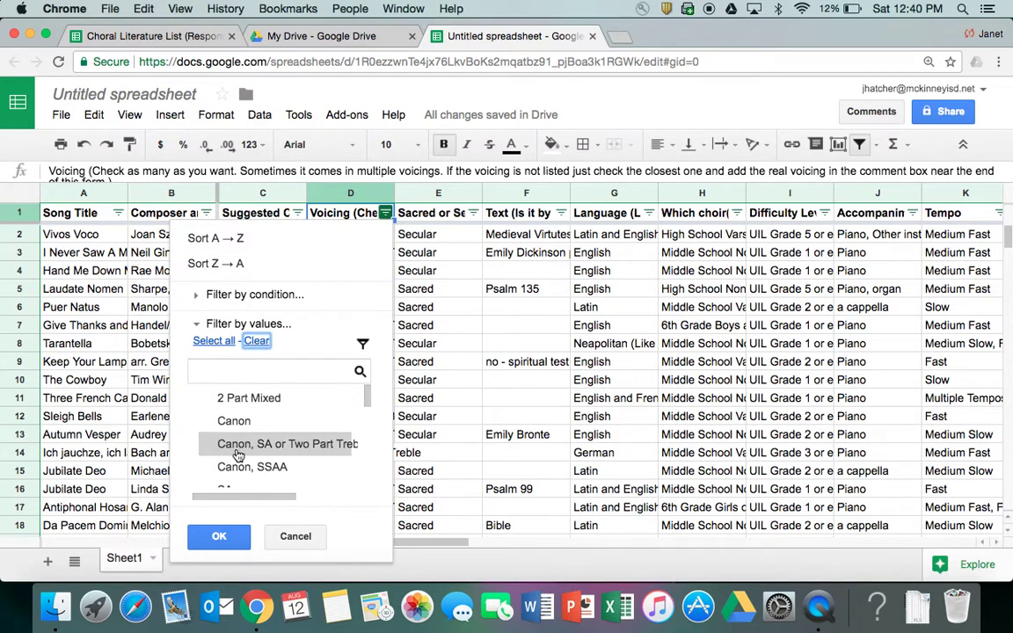
pyautogui.click(232, 373)
pyautogui.write('ssa')
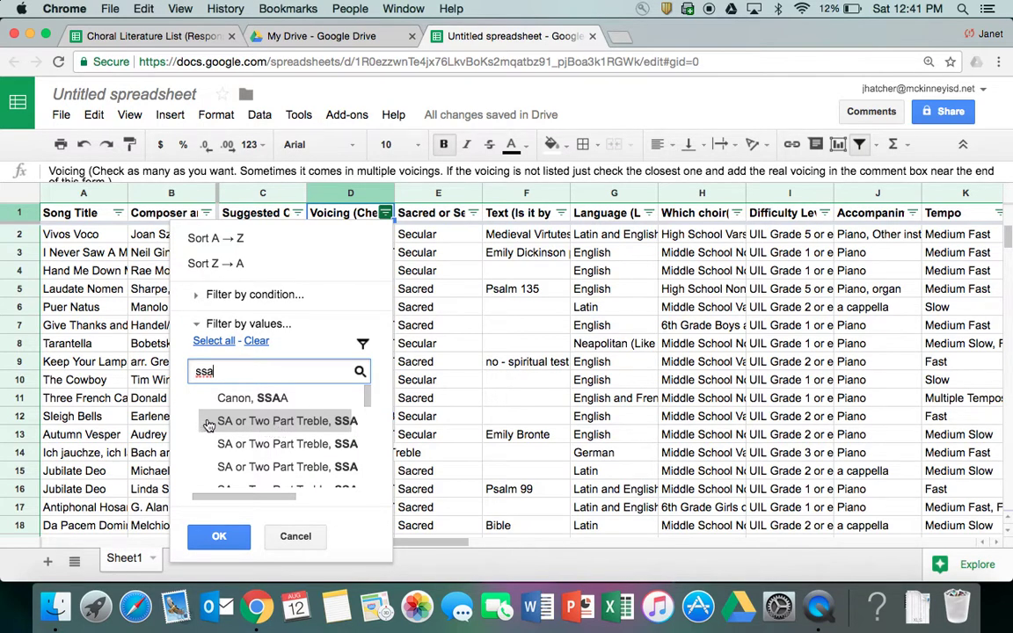
pyautogui.click(211, 444)
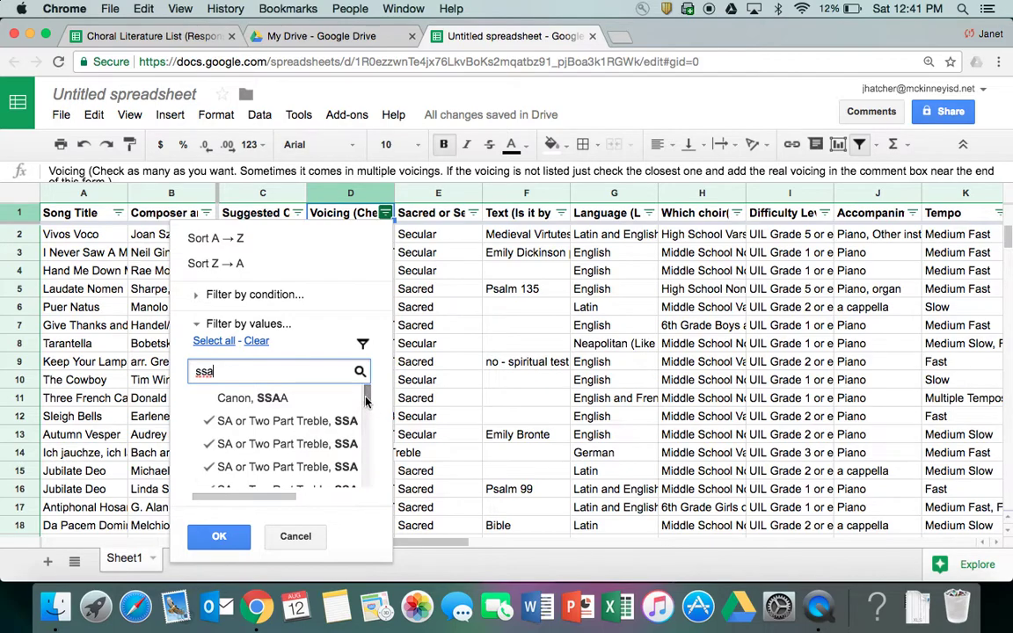
pyautogui.moveTo(367, 392); pyautogui.dragTo(369, 420)
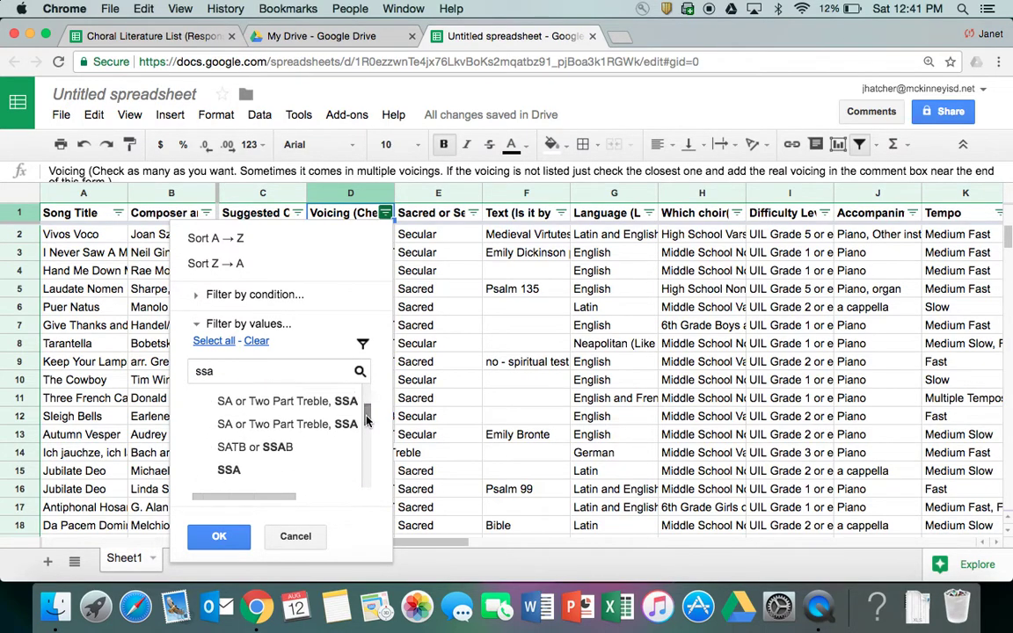
pyautogui.click(212, 424)
pyautogui.click(211, 447)
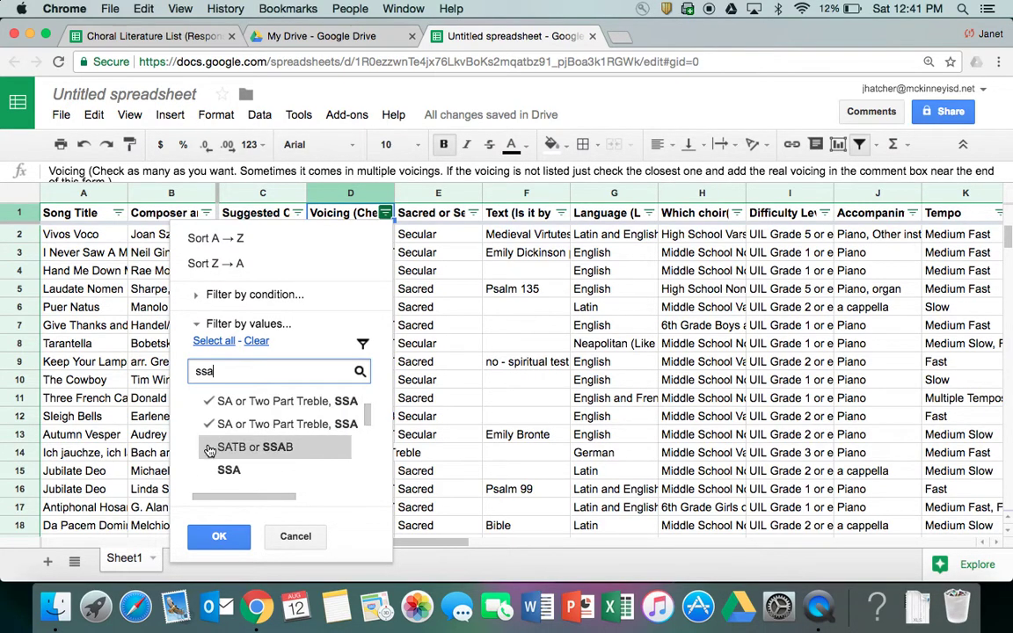
pyautogui.click(208, 470)
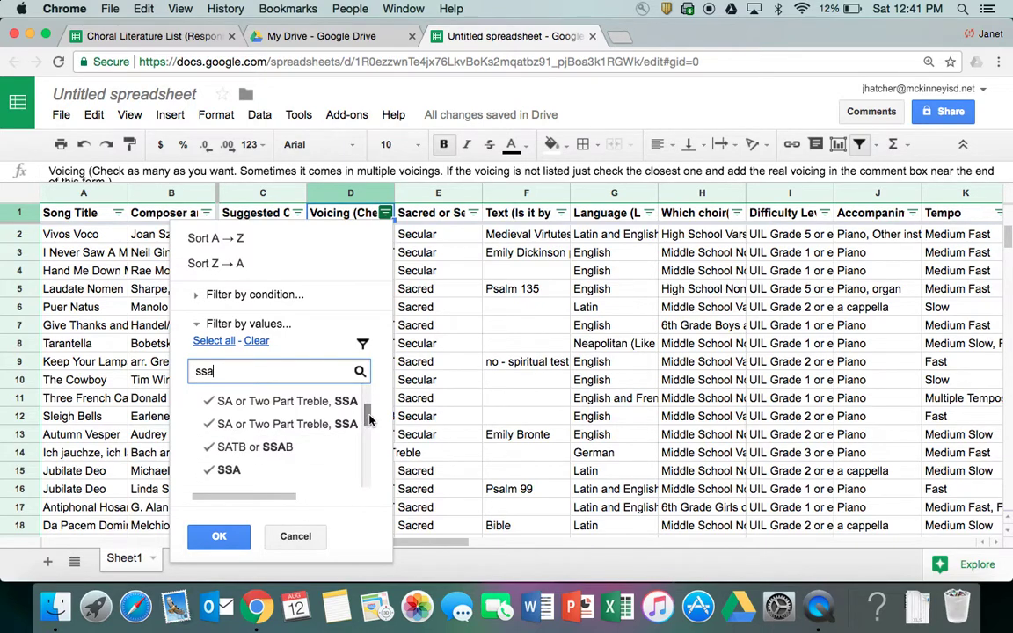
# - Check the remaining SSA voicings, such as SSA, TTB and Unison, SA, then apply the filter
pyautogui.moveTo(368, 413); pyautogui.dragTo(369, 433)
pyautogui.click(211, 422)
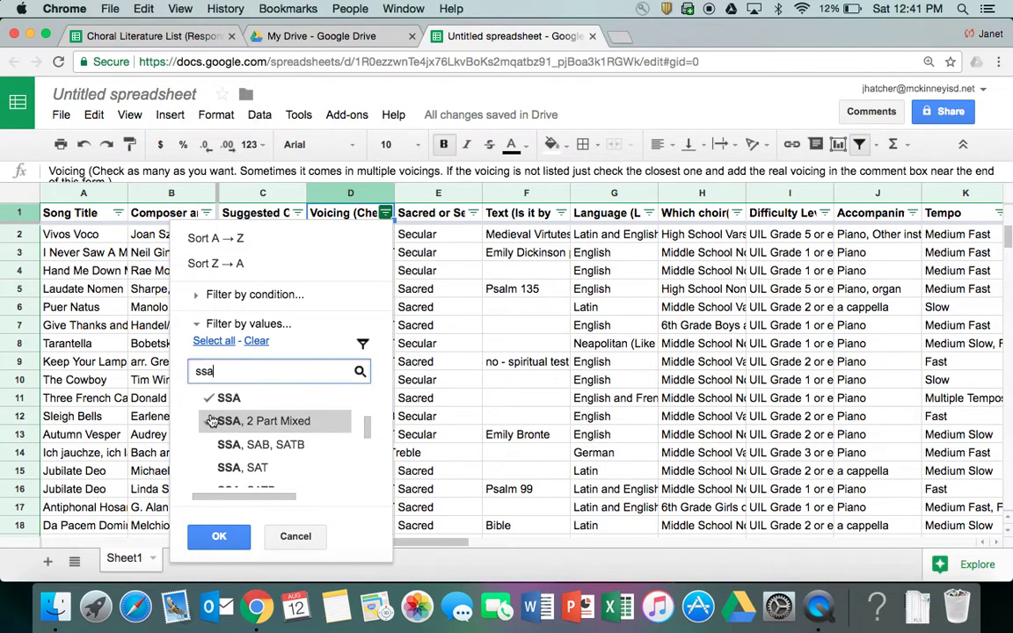
pyautogui.click(210, 445)
pyautogui.click(208, 474)
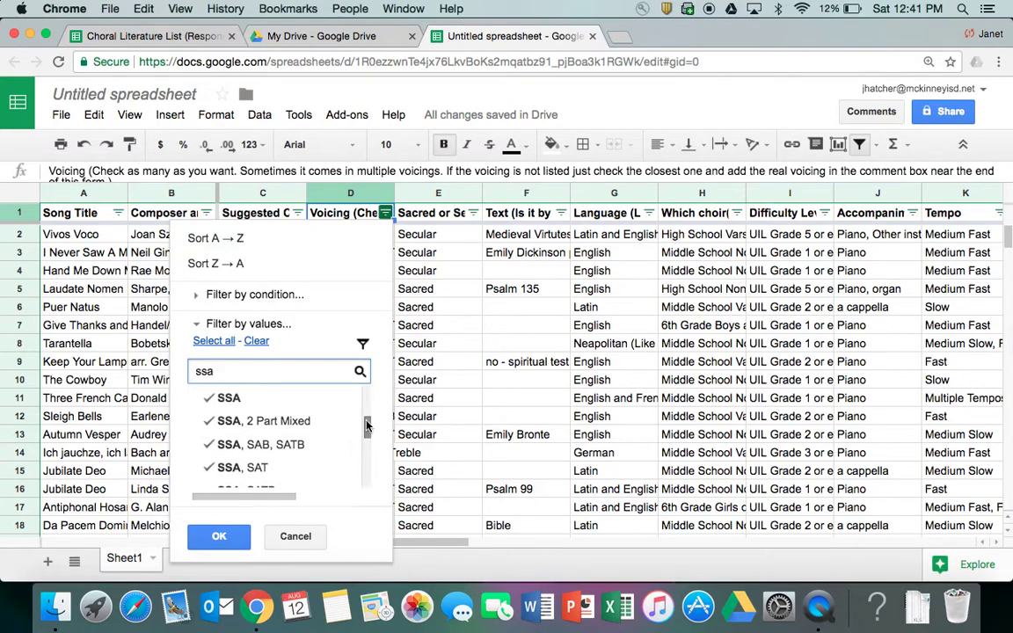
pyautogui.moveTo(369, 424); pyautogui.dragTo(369, 447)
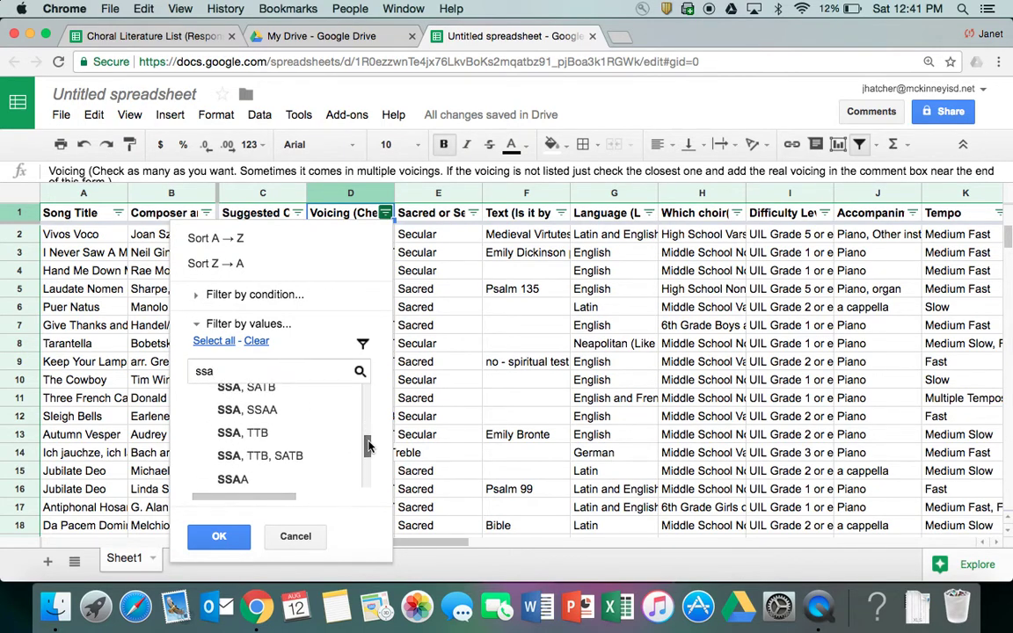
pyautogui.click(211, 457)
pyautogui.click(211, 432)
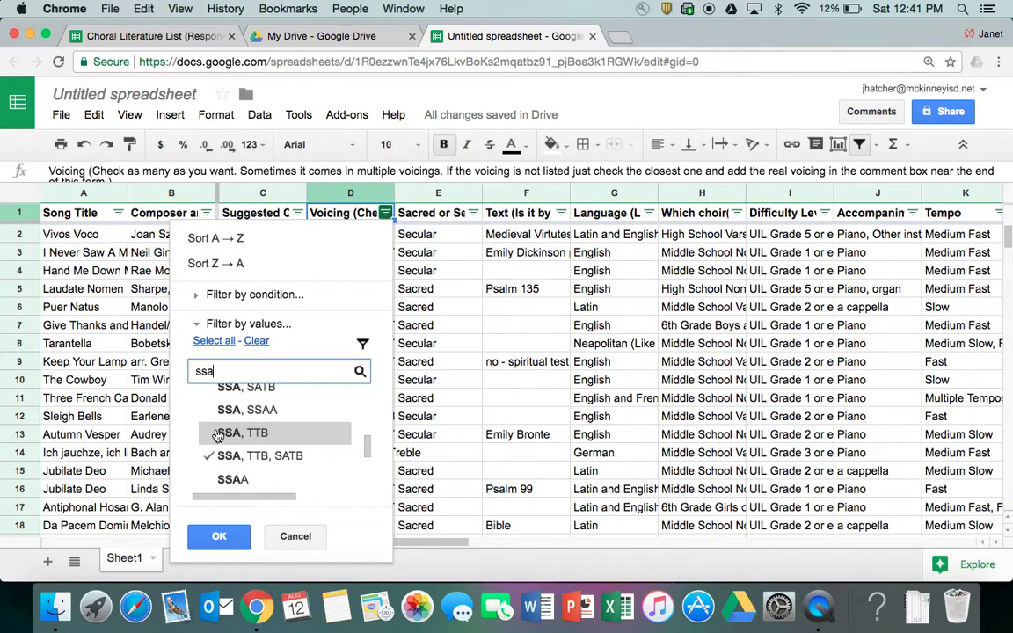
pyautogui.click(211, 410)
pyautogui.click(211, 396)
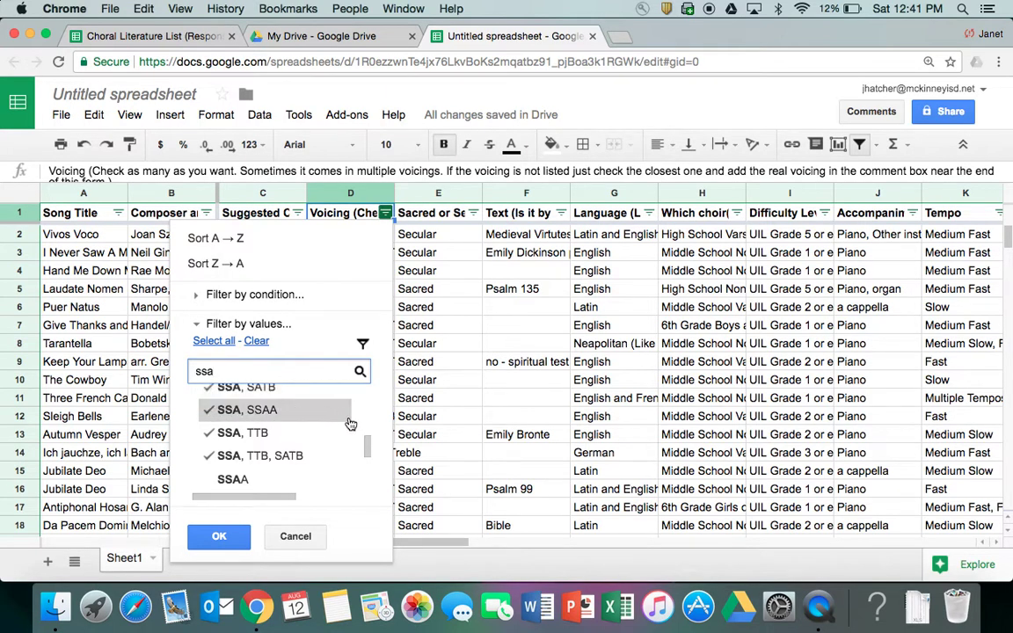
pyautogui.moveTo(369, 450); pyautogui.dragTo(370, 480)
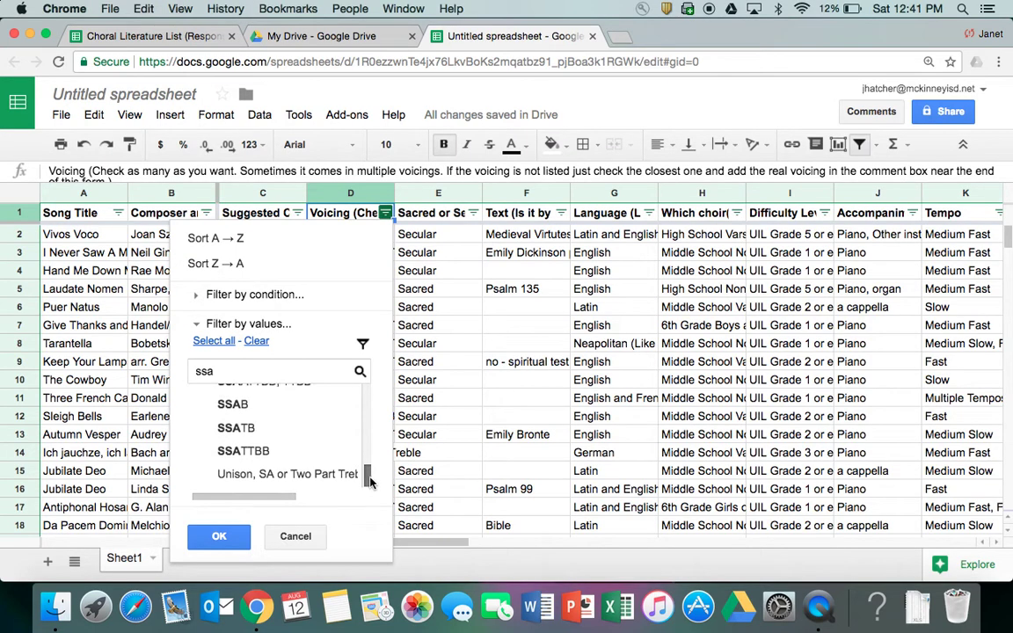
pyautogui.click(208, 474)
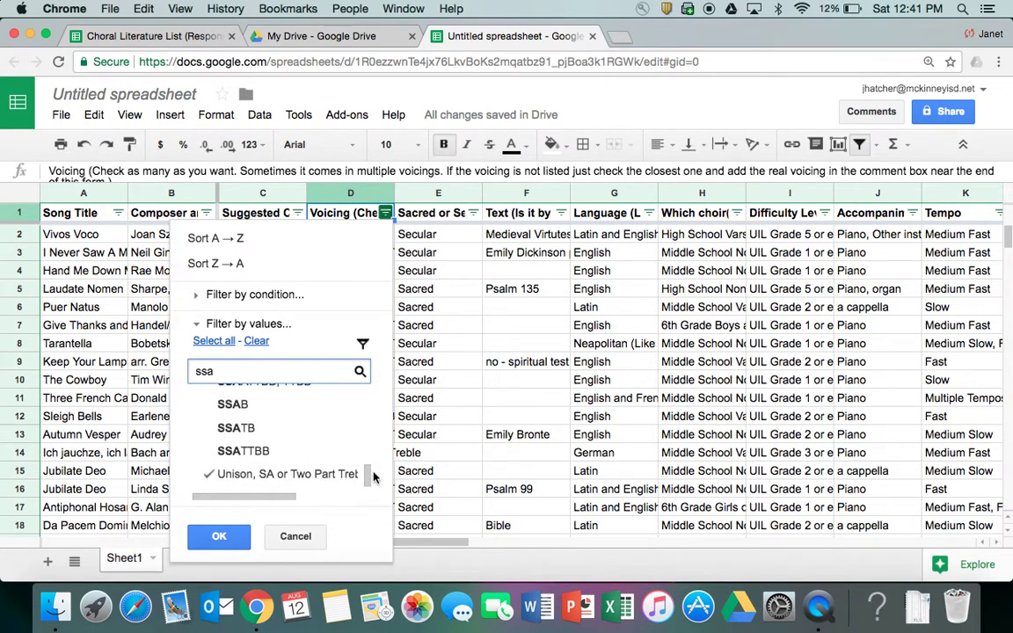
pyautogui.moveTo(370, 475); pyautogui.dragTo(368, 398)
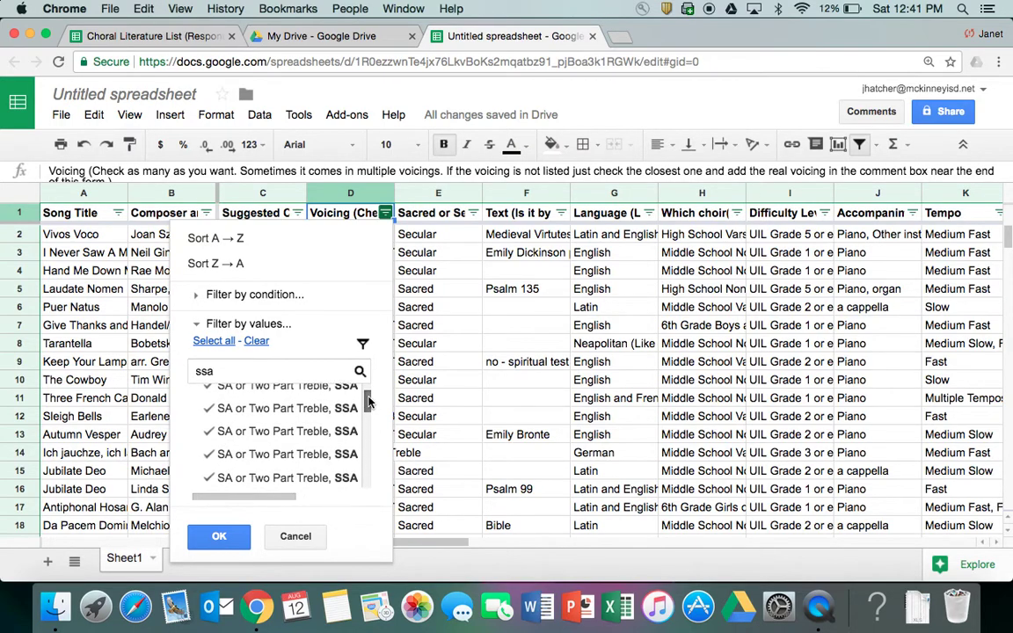
pyautogui.click(231, 542)
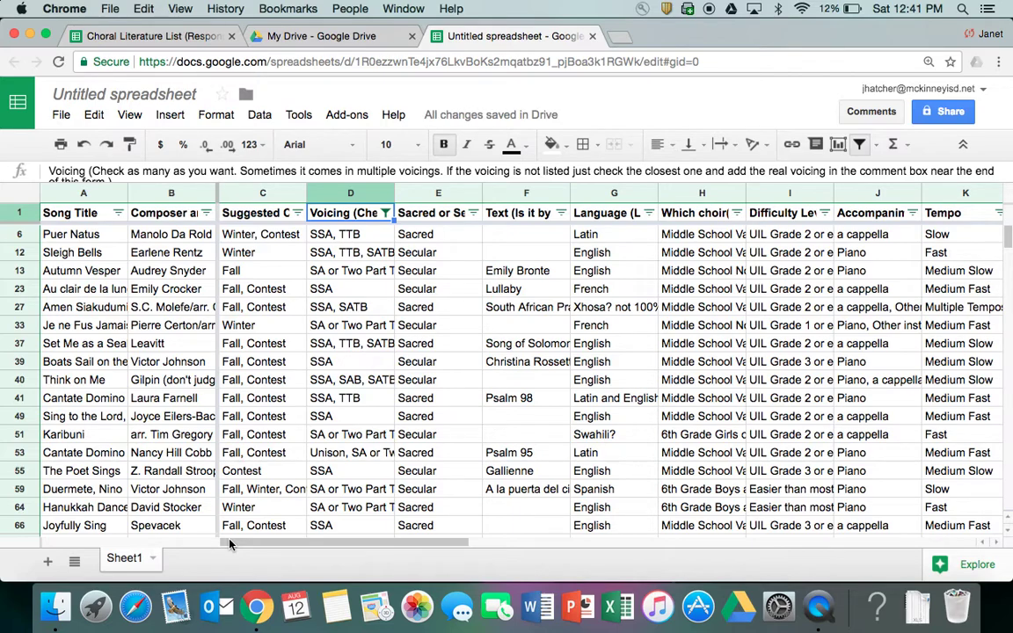
# - Filter the Sacred or Secular column to show only Secular pieces
pyautogui.click(473, 214)
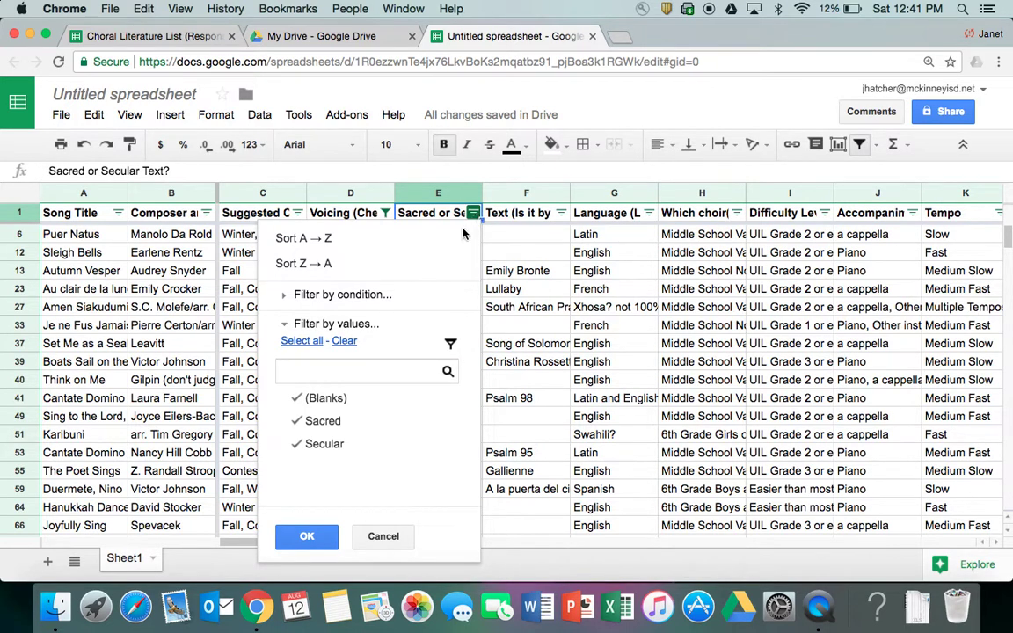
pyautogui.click(344, 341)
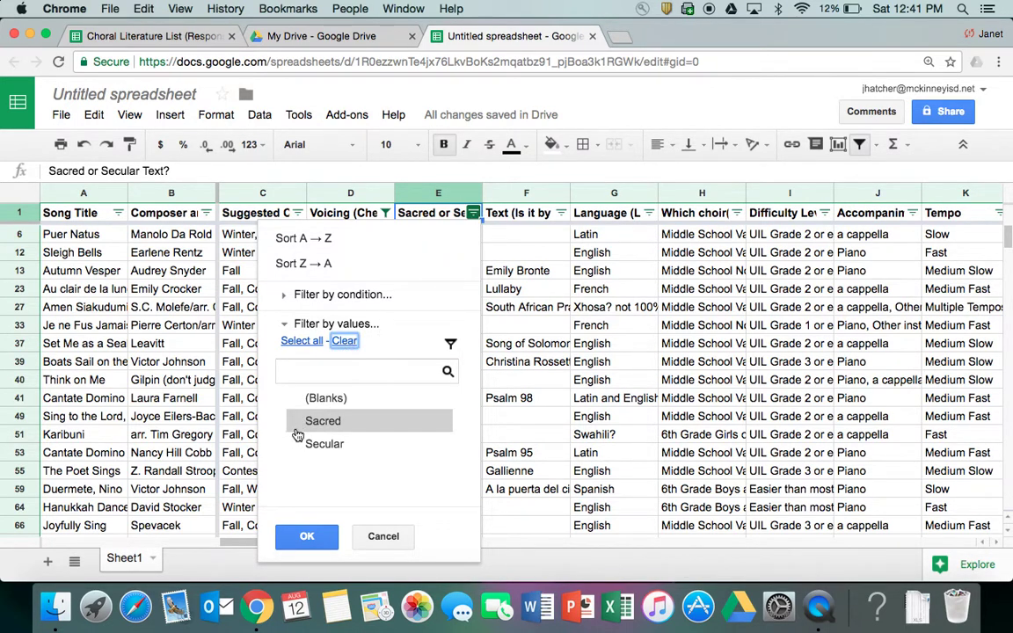
pyautogui.click(297, 447)
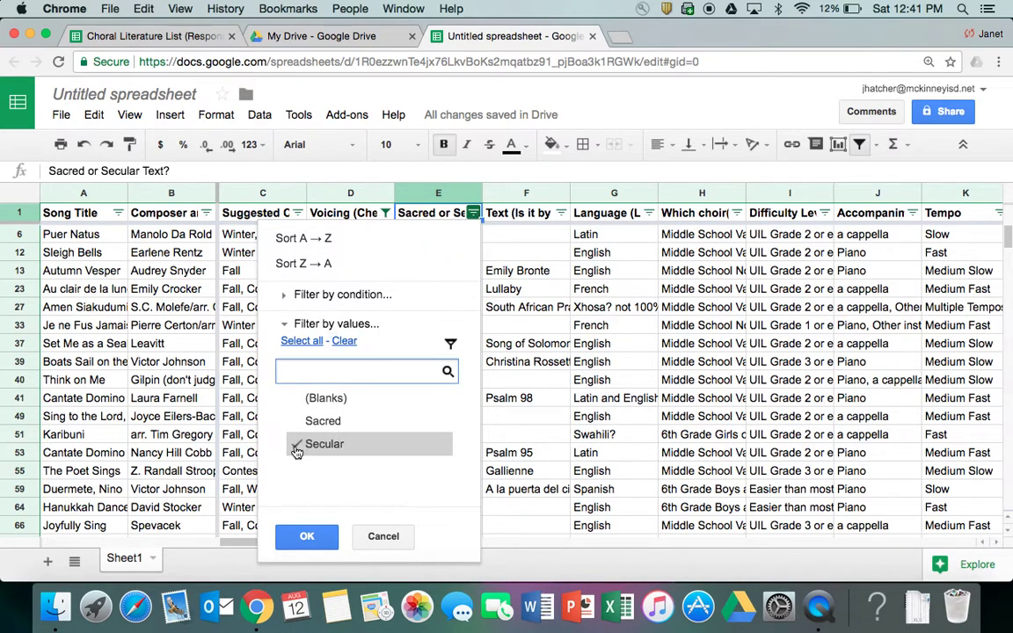
pyautogui.click(307, 538)
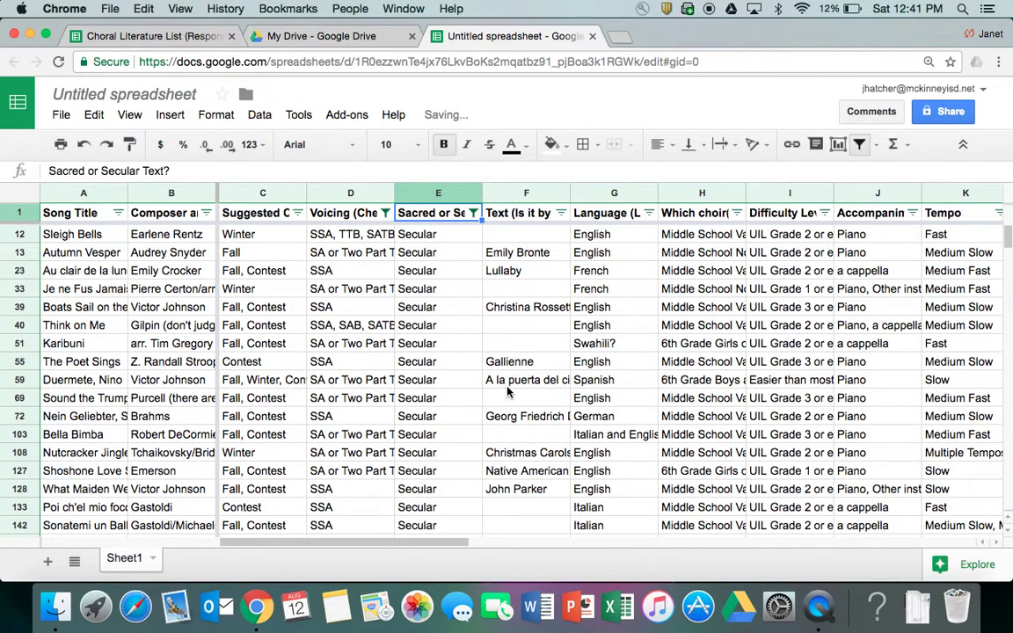
# - Clear all Language values, then keep only French, German and Italian and apply the filter
pyautogui.click(650, 213)
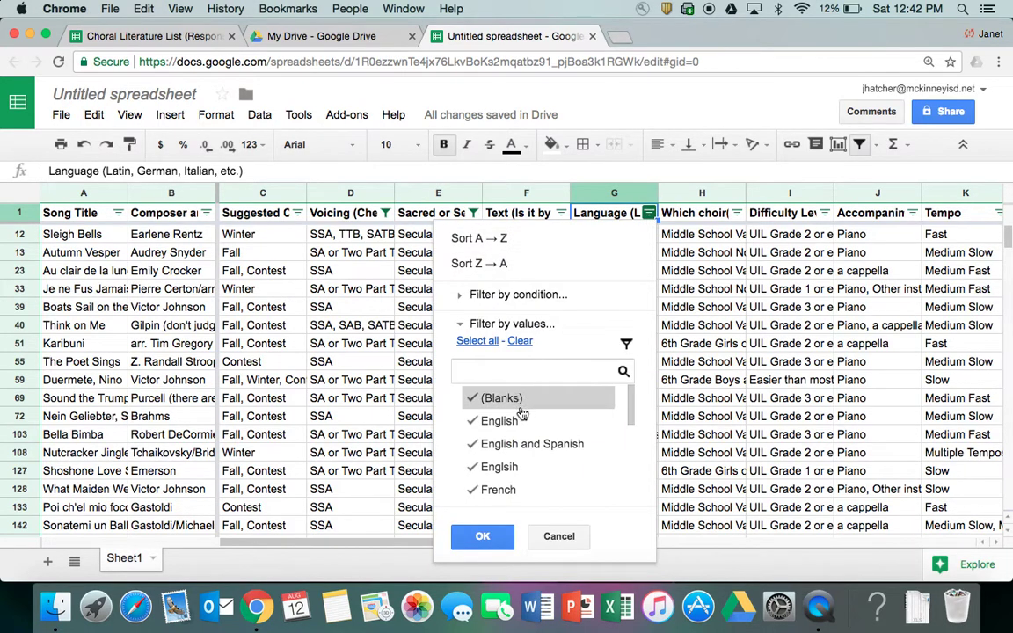
pyautogui.click(519, 341)
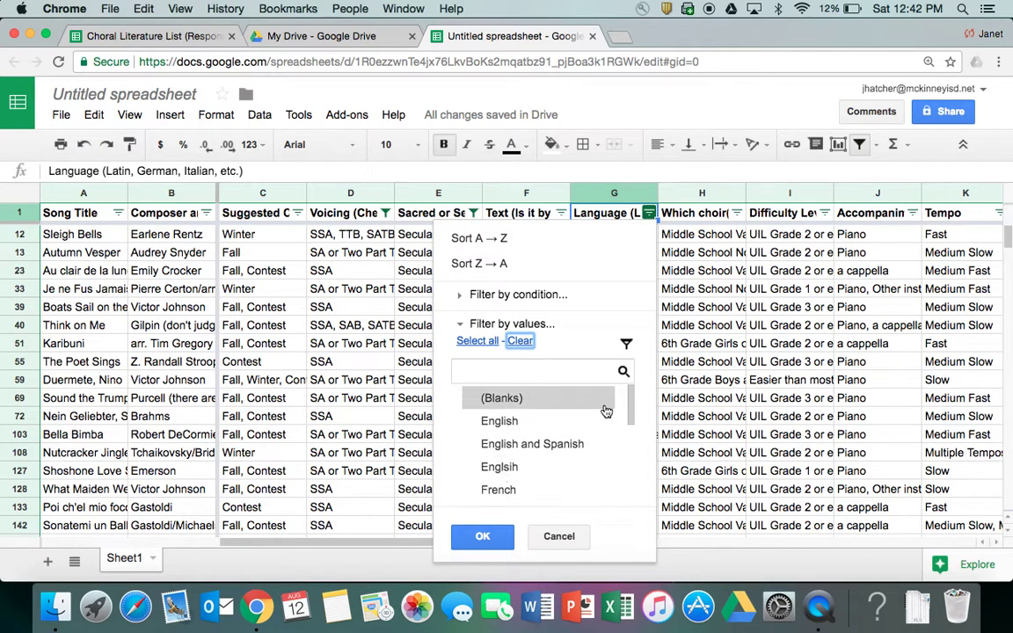
pyautogui.click(515, 489)
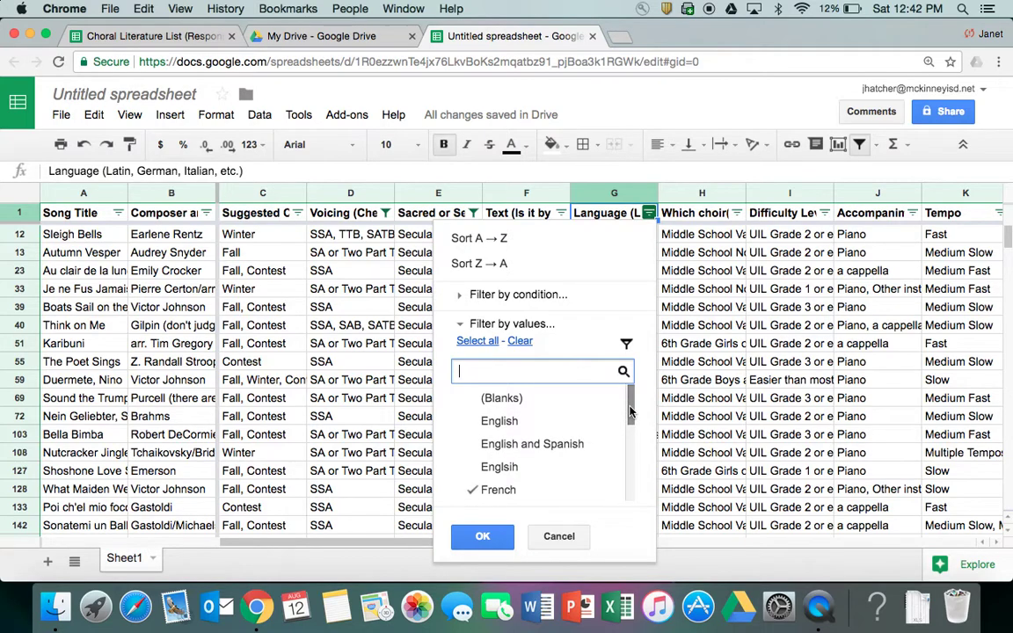
pyautogui.moveTo(627, 417); pyautogui.dragTo(637, 448)
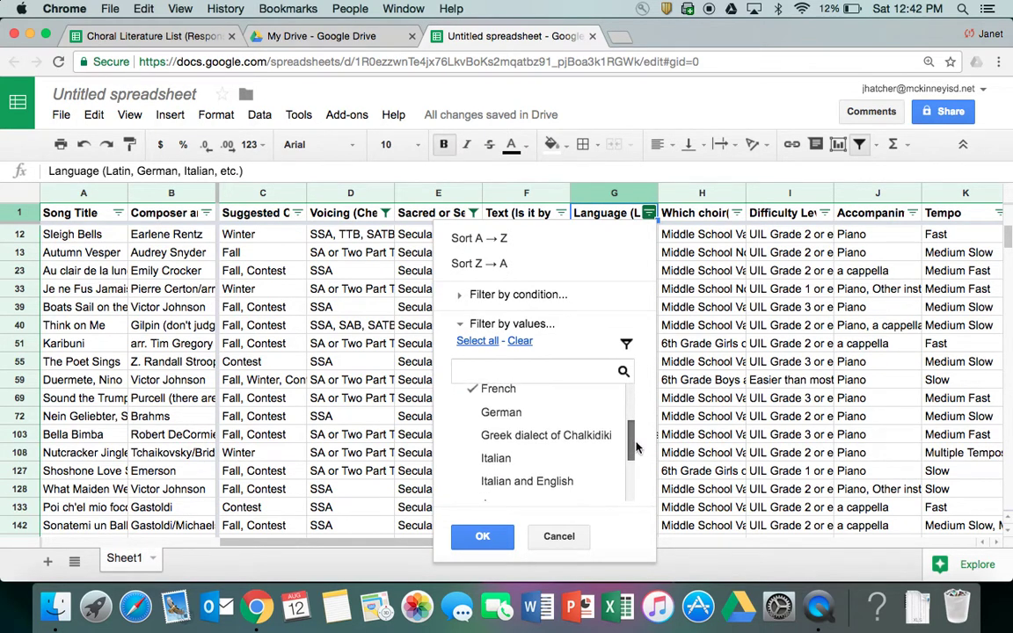
pyautogui.click(472, 413)
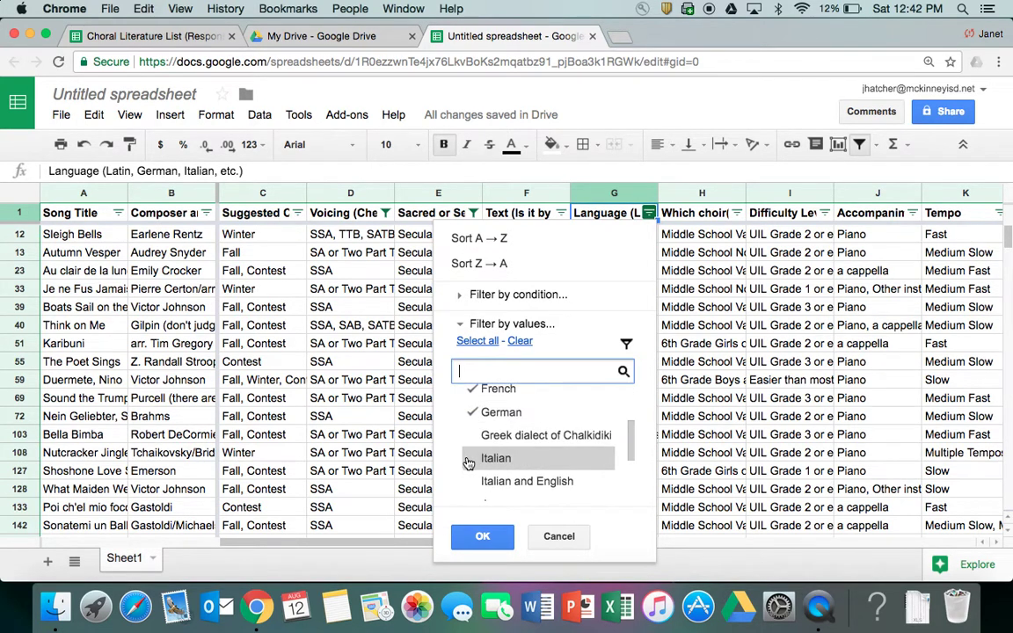
pyautogui.click(504, 461)
pyautogui.moveTo(630, 442); pyautogui.dragTo(631, 482)
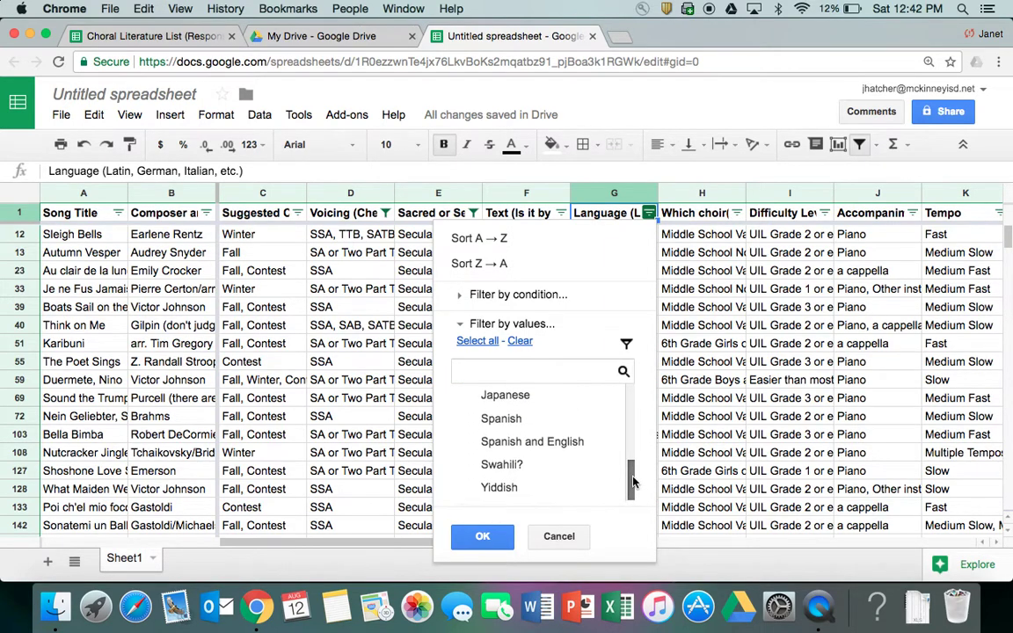
pyautogui.click(482, 539)
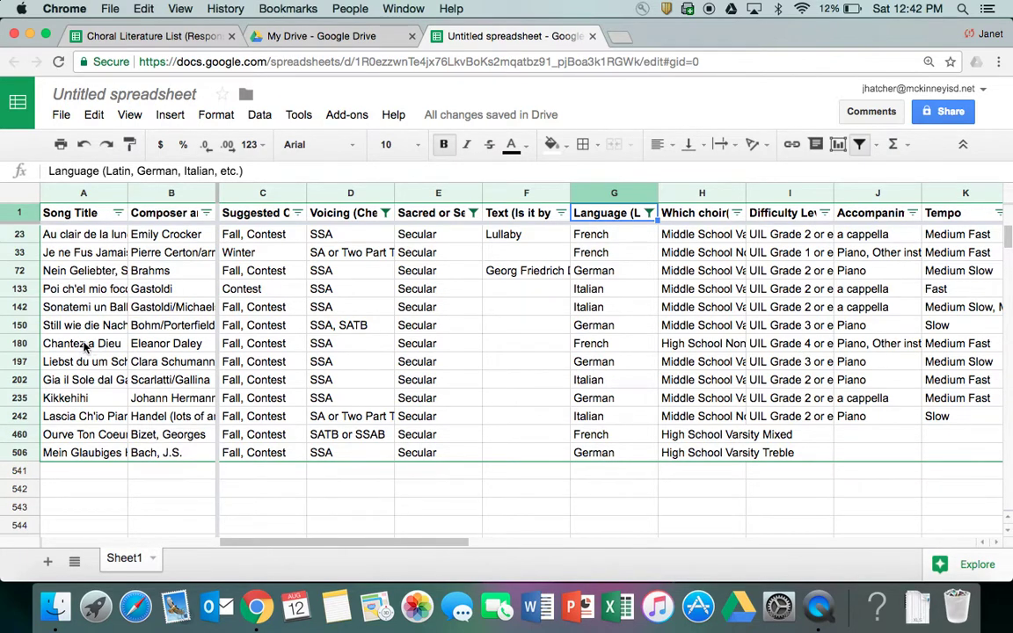
# - Read the Still wie die Nacht row: difficulty, tempo, tonality, categories and general comment
pyautogui.click(80, 327)
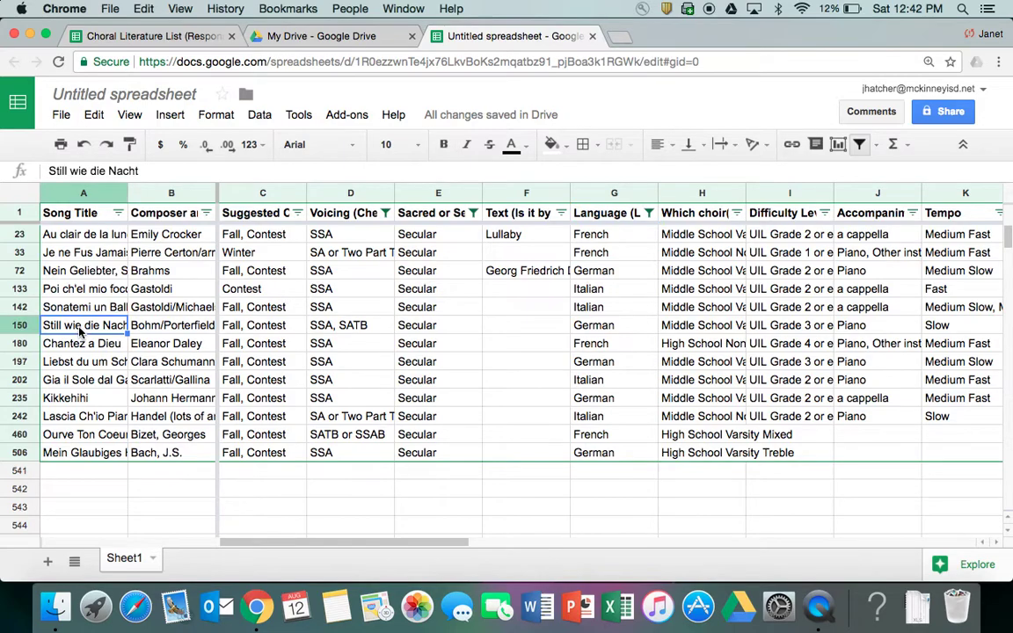
pyautogui.press('Tab')
pyautogui.press('Tab')
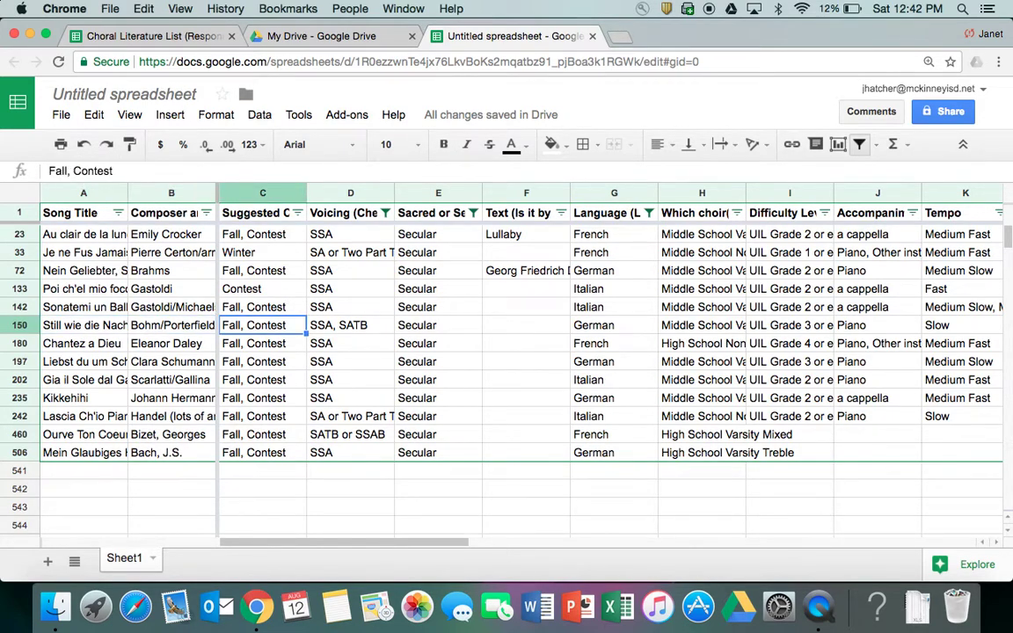
pyautogui.press('Tab')
pyautogui.press('Tab')
pyautogui.press('Tab')
pyautogui.press('Tab')
pyautogui.press('Tab')
pyautogui.press('Tab')
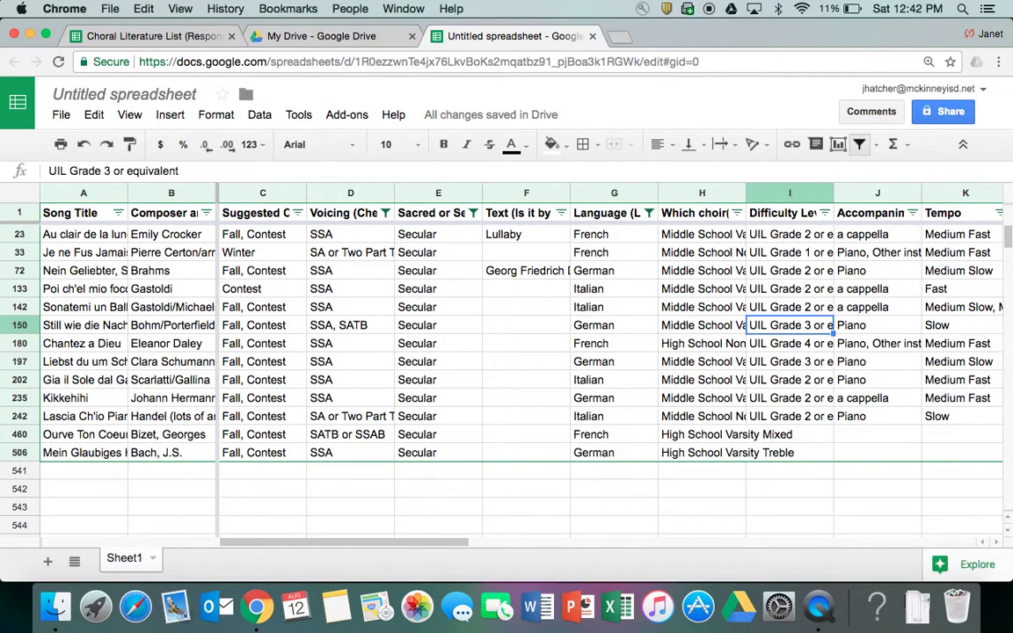
pyautogui.press('Tab')
pyautogui.press('Tab')
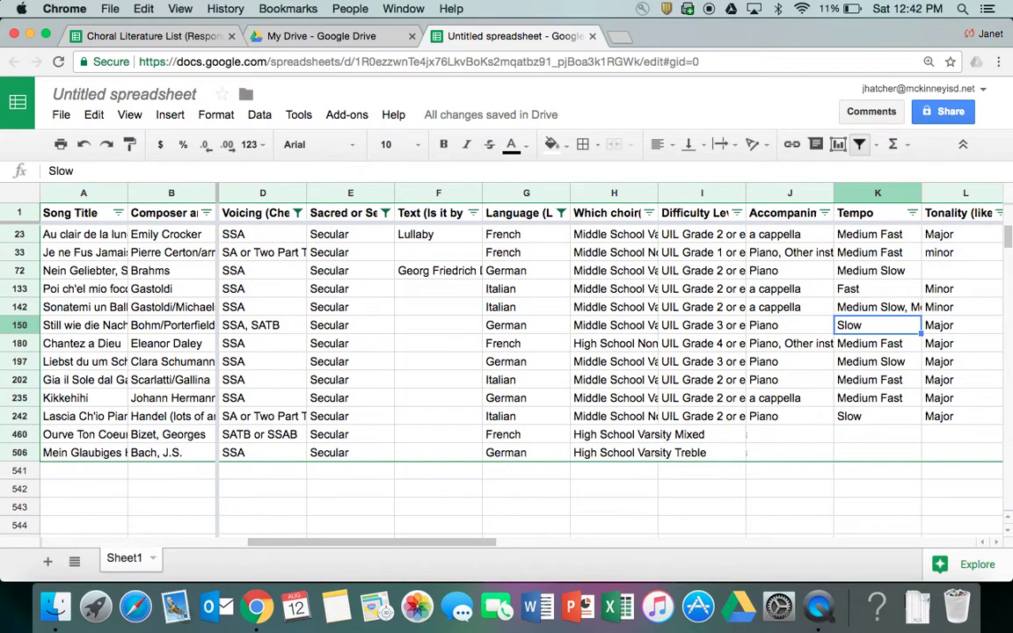
pyautogui.press('Tab')
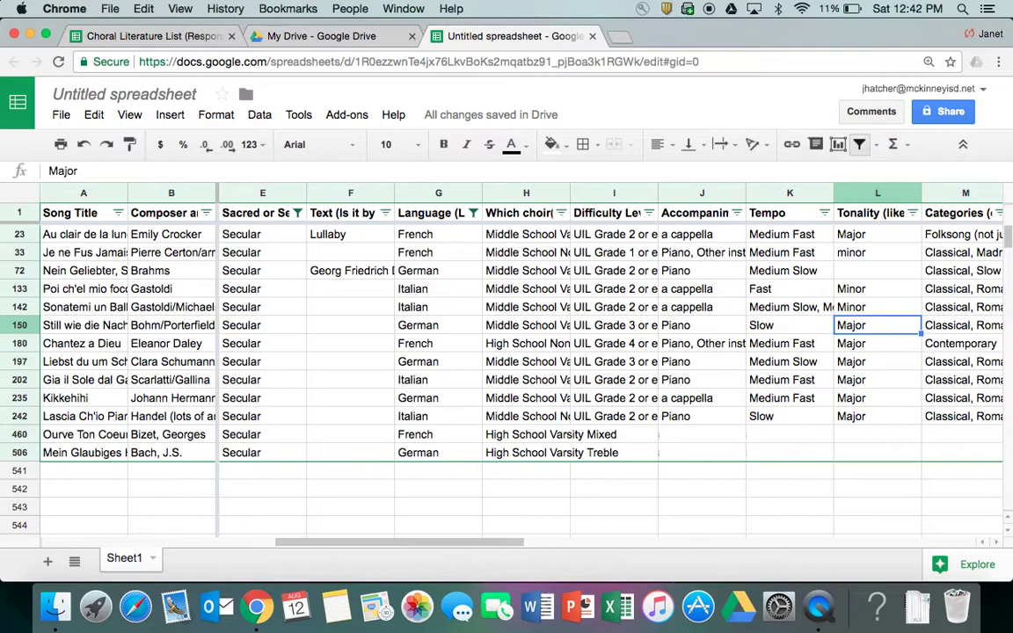
pyautogui.press('Tab')
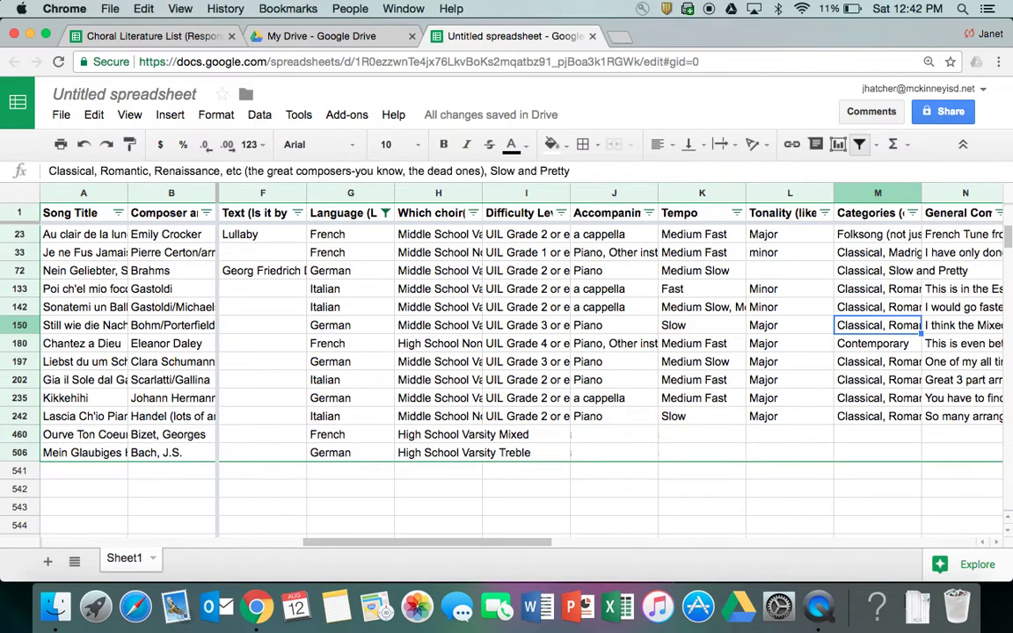
pyautogui.press('Tab')
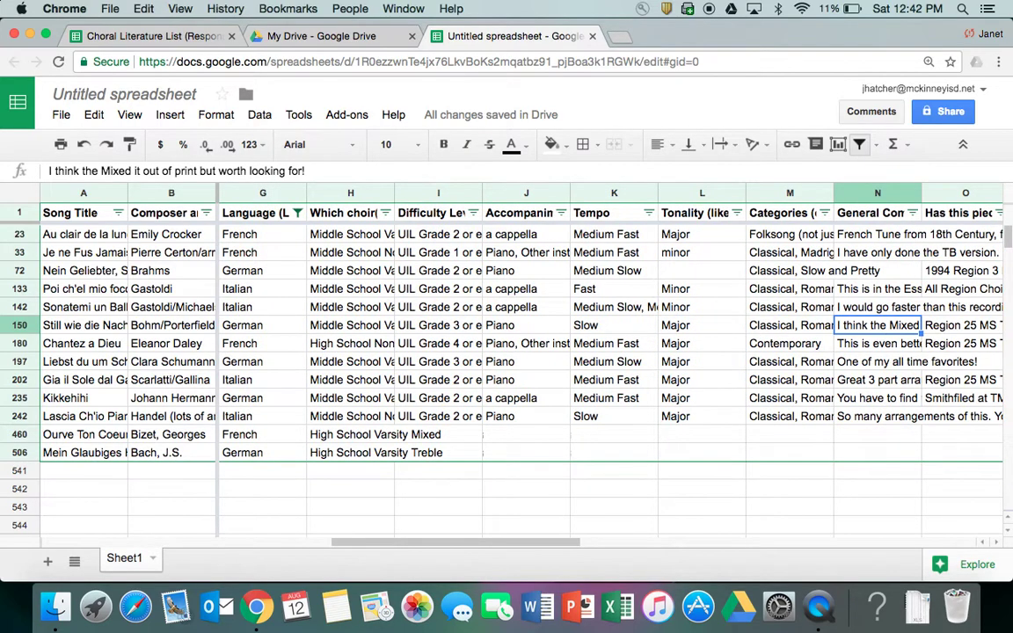
# - Check the Region 25 MS Treble Choir performance note and open the song's J.W. Pepper recording link
pyautogui.press('Tab')
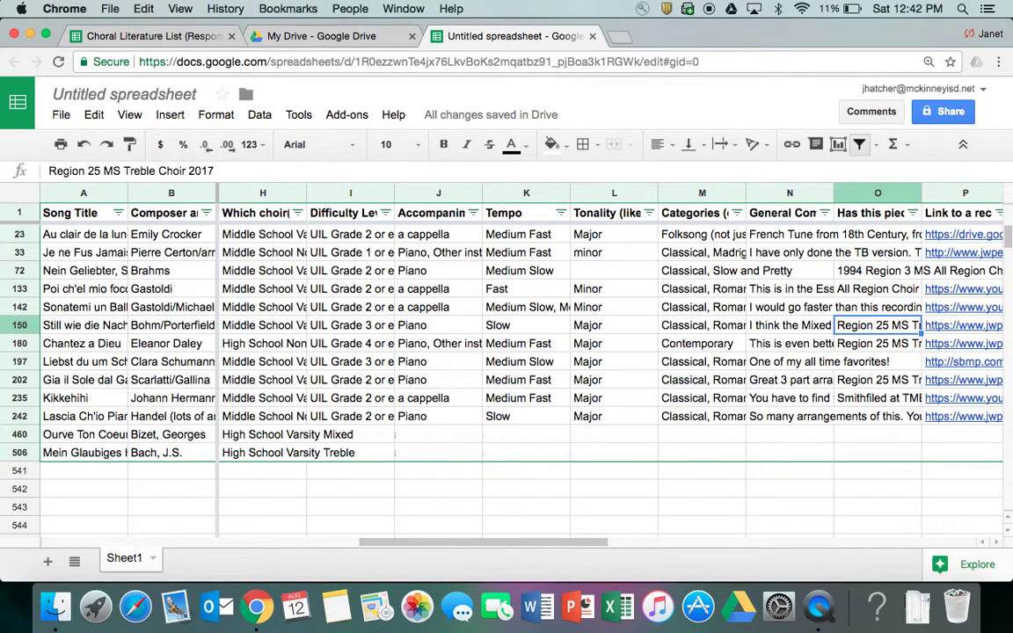
pyautogui.press('Tab')
pyautogui.hotkey('shift', 'Tab')
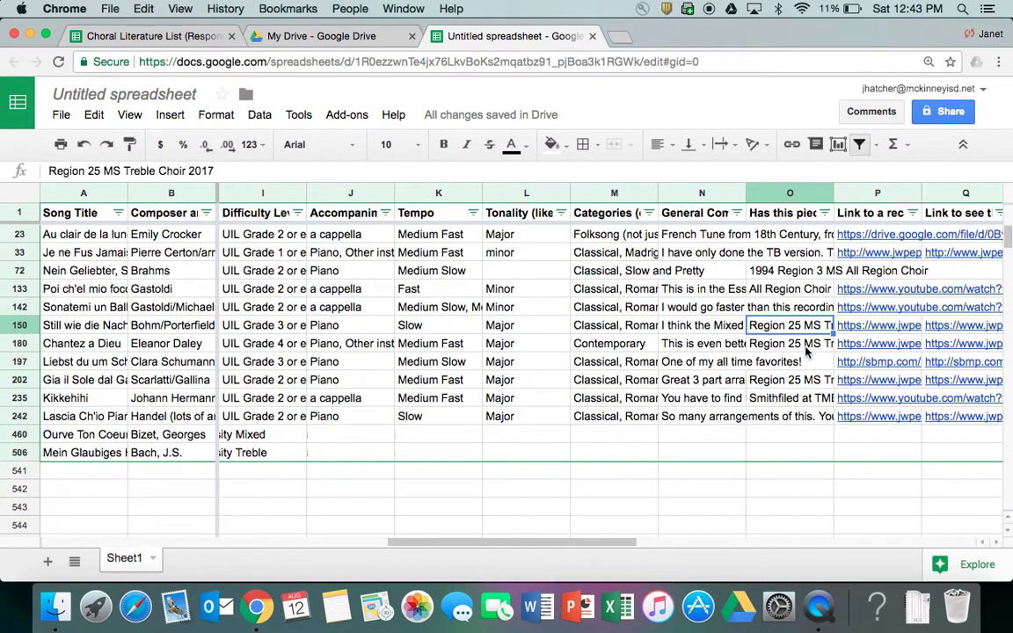
pyautogui.click(877, 327)
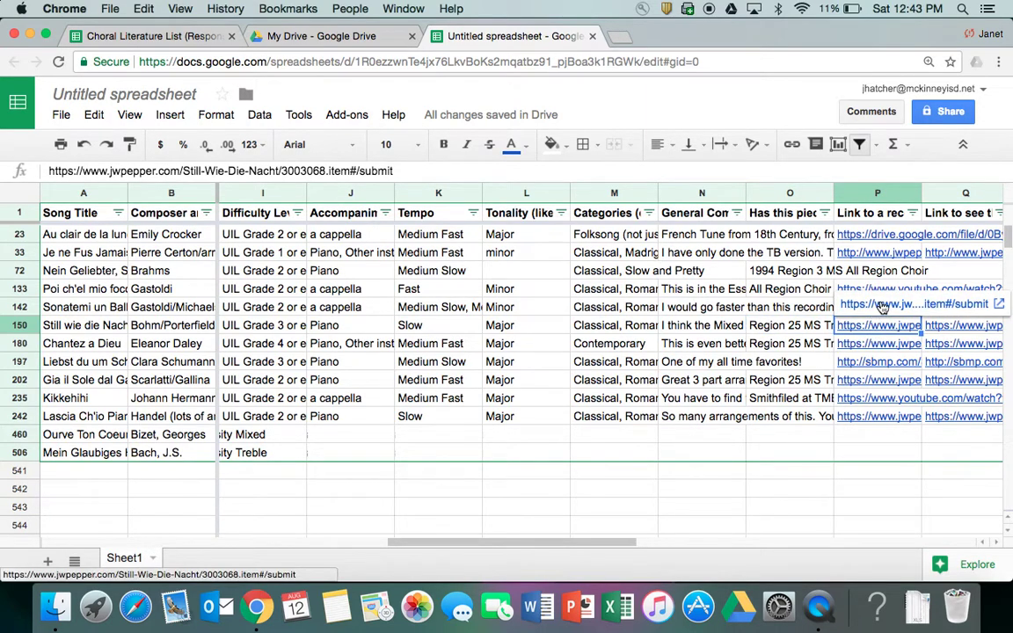
pyautogui.click(882, 305)
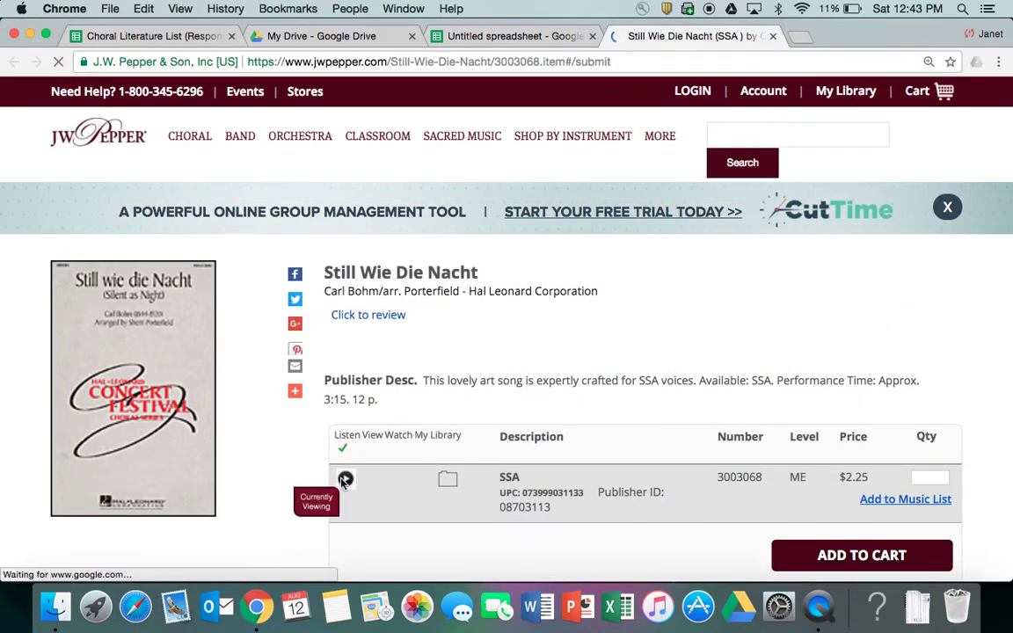
# - Play the SSA audio preview of Still Wie Die Nacht, close the player, and return to the spreadsheet
pyautogui.click(343, 481)
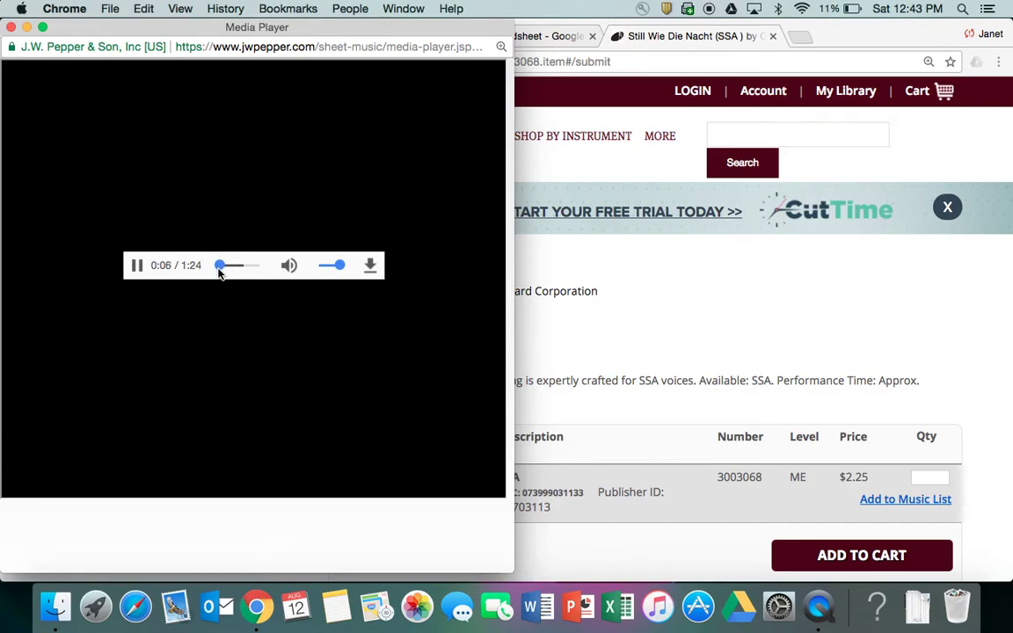
pyautogui.click(12, 28)
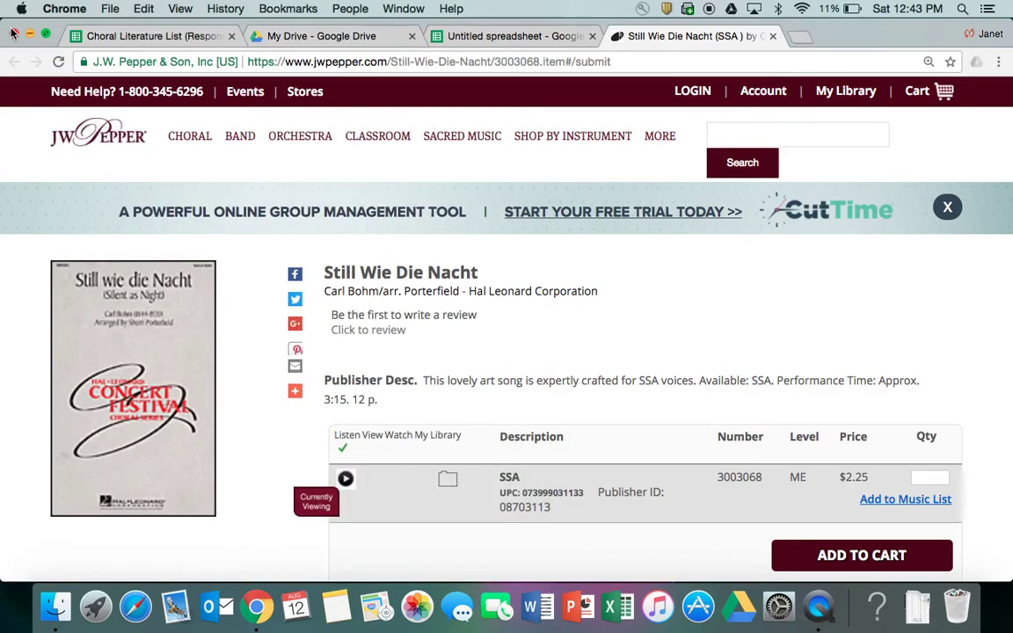
pyautogui.click(529, 39)
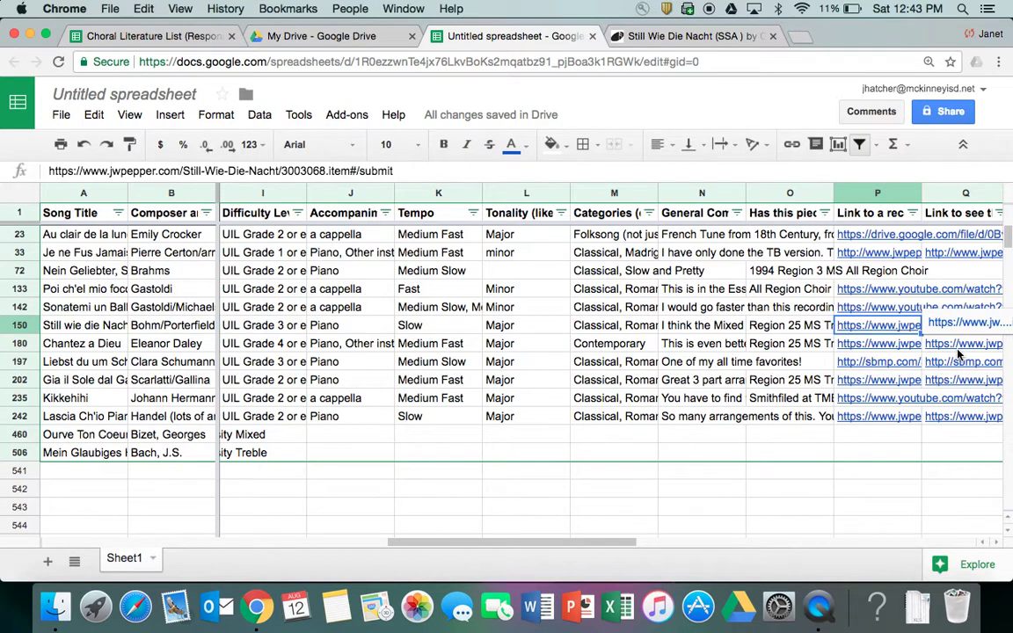
# - Open the Chantez a Dieu link, view its SSA score images, then return to the spreadsheet
pyautogui.press('Right')
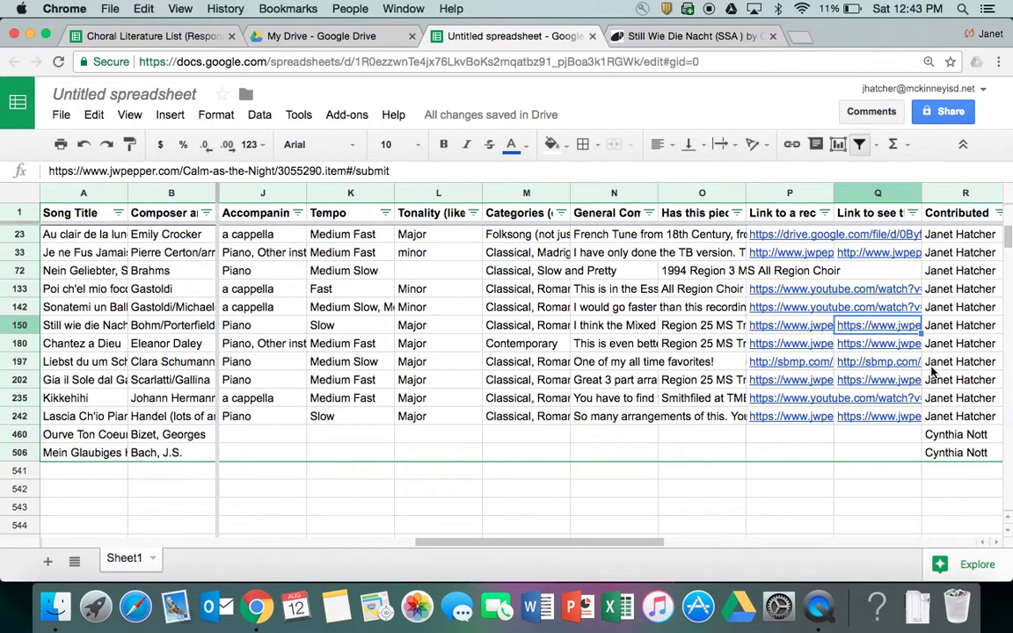
pyautogui.click(879, 347)
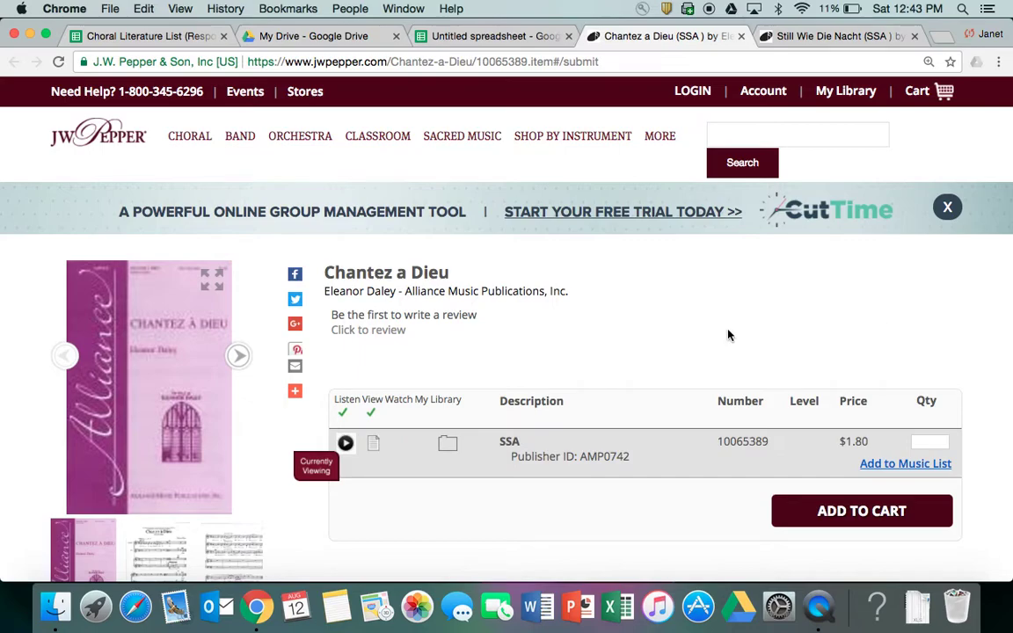
pyautogui.click(374, 450)
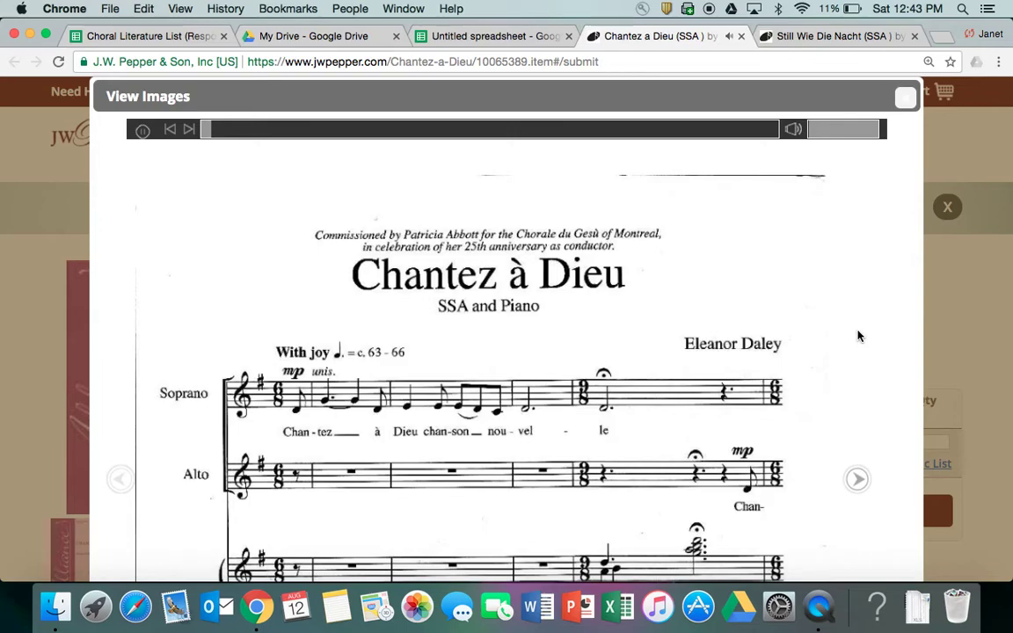
pyautogui.click(905, 98)
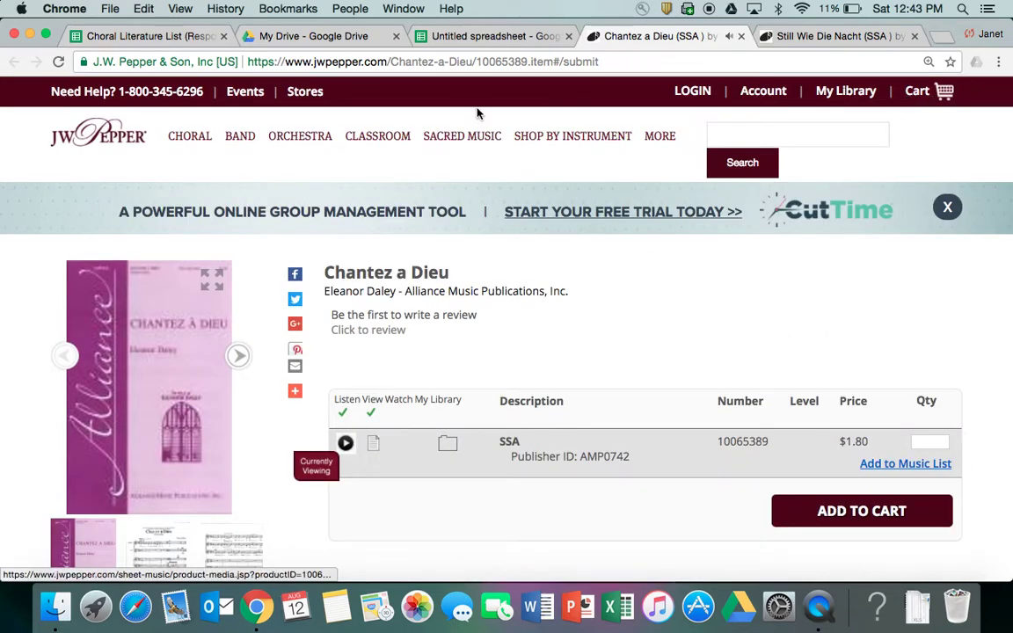
pyautogui.click(491, 37)
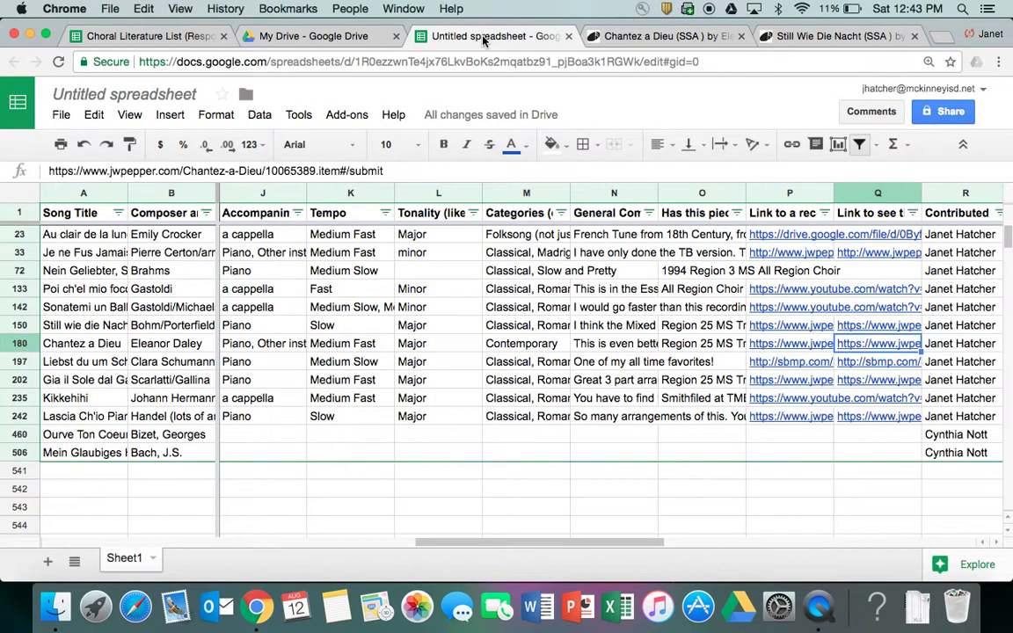
# - Undo the language, secular and SSA voicing filters, redo once to keep the header filter, and deselect
pyautogui.click(84, 145)
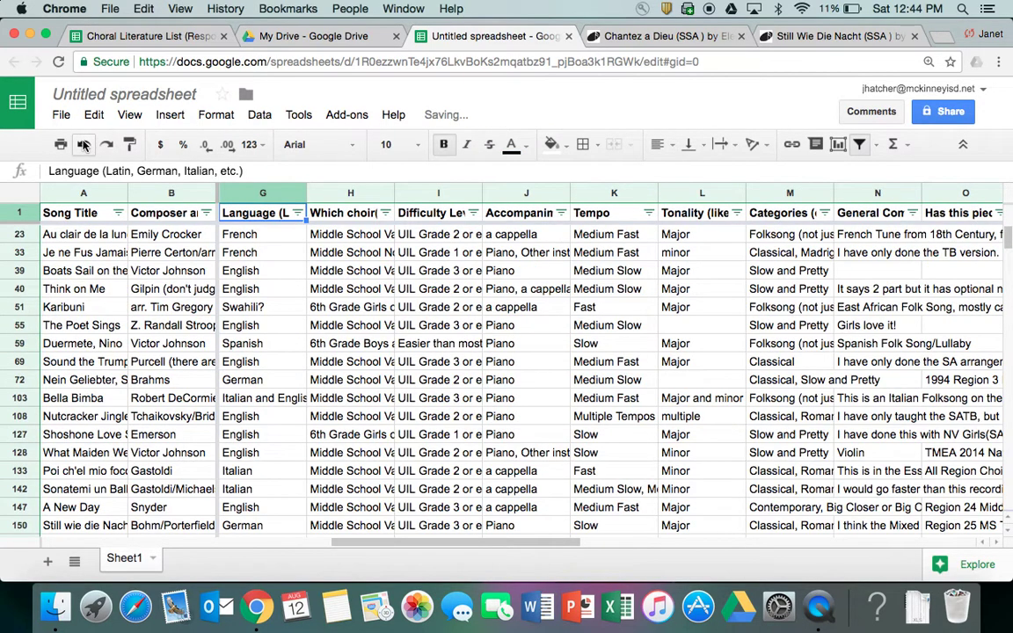
pyautogui.click(84, 145)
pyautogui.click(84, 145)
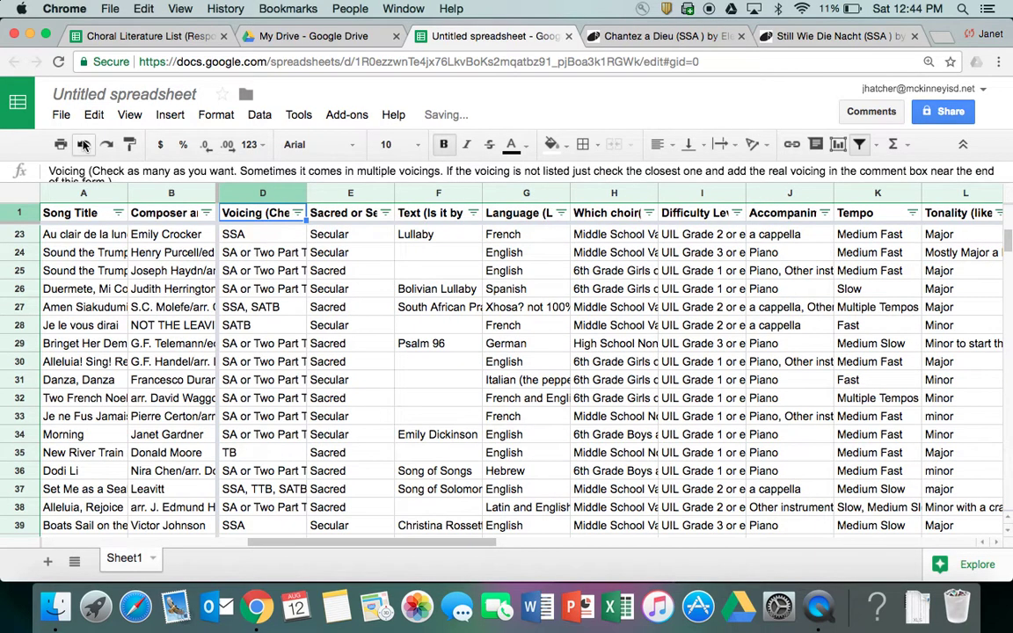
pyautogui.click(84, 145)
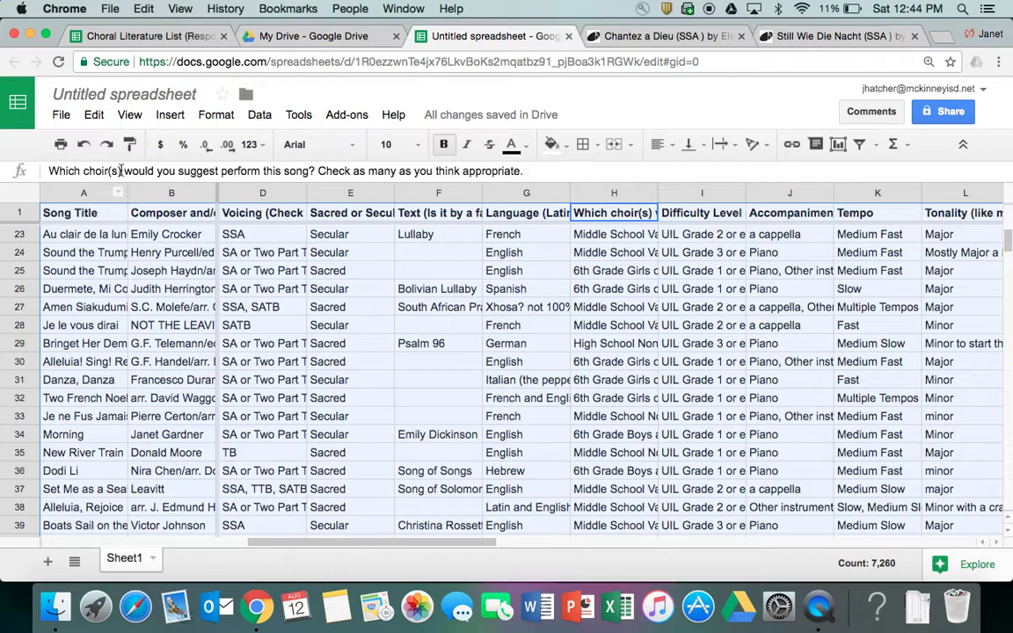
pyautogui.click(107, 146)
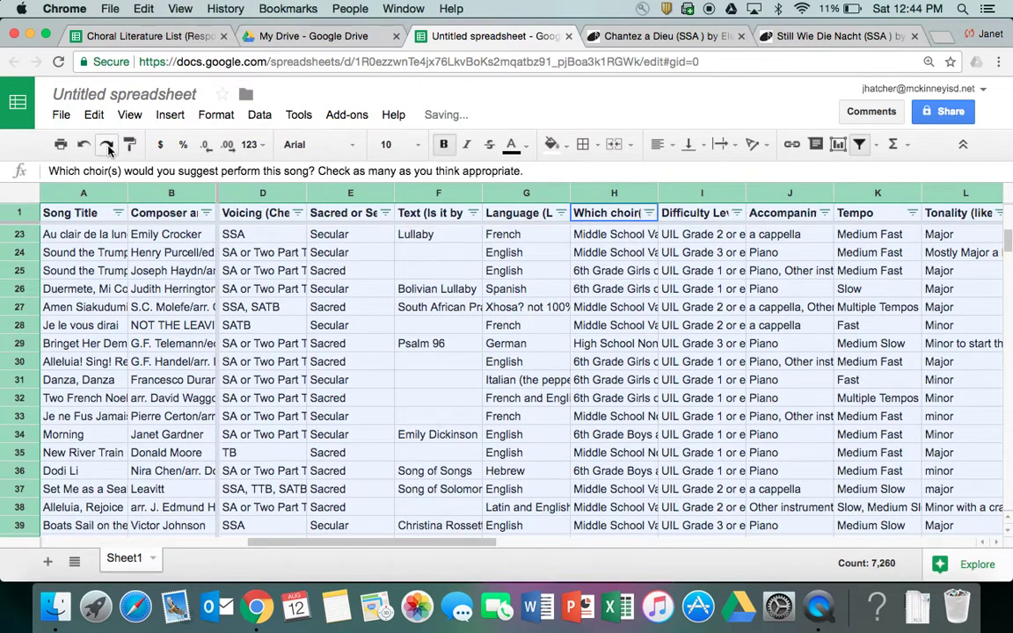
pyautogui.click(406, 290)
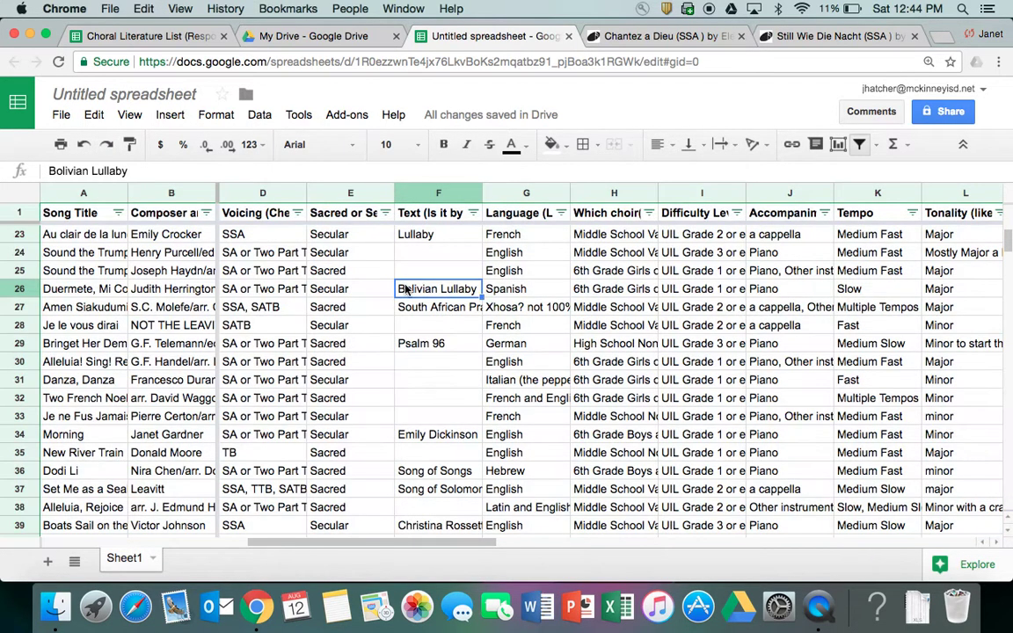
# - Put the Untitled spreadsheet title into edit mode for renaming
pyautogui.click(121, 94)
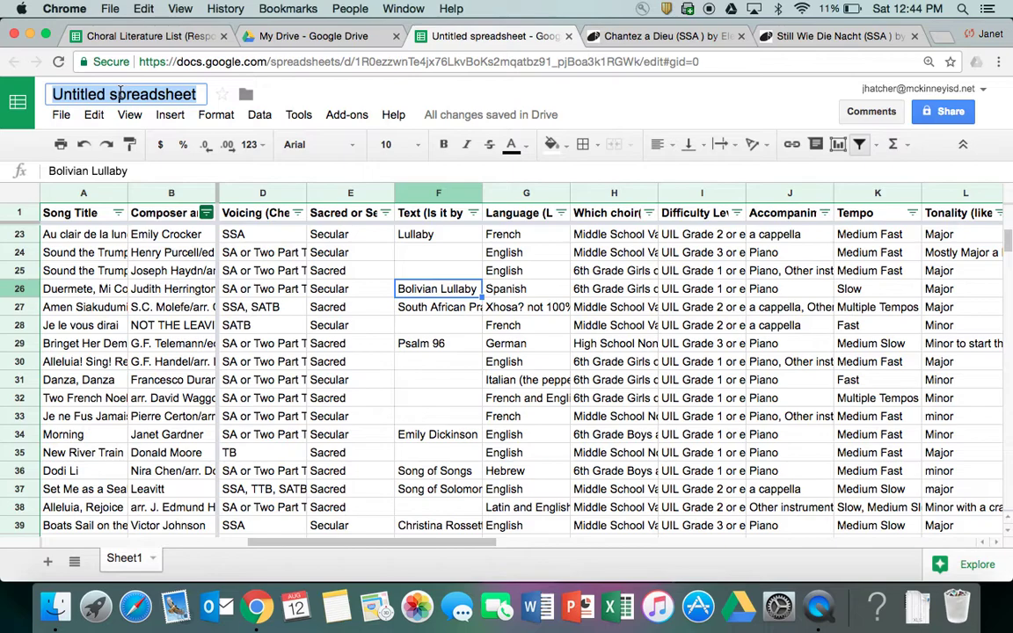